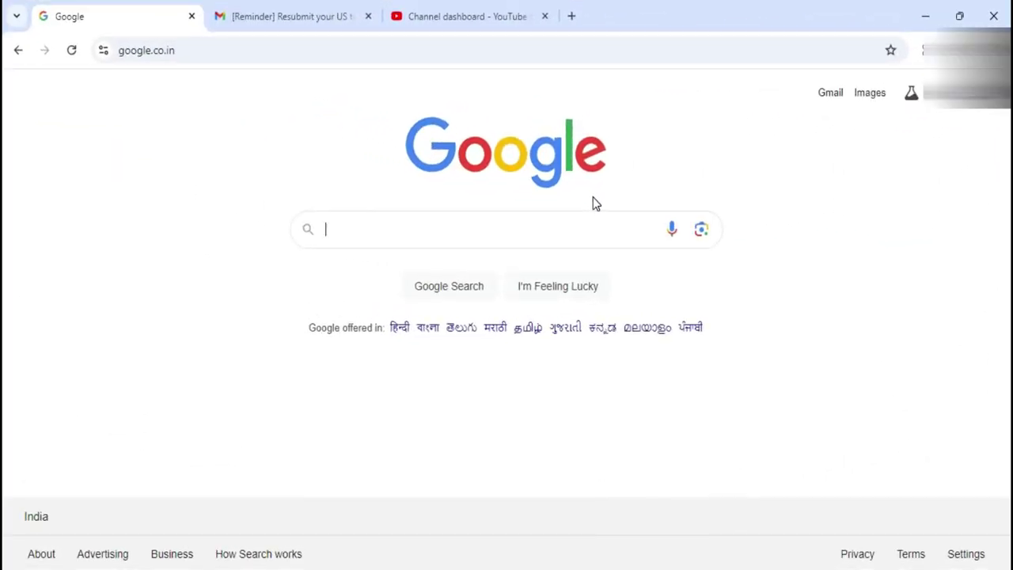
Step: Search Google for 'adsense', open the Google AdSense result and sign in
text(ad)
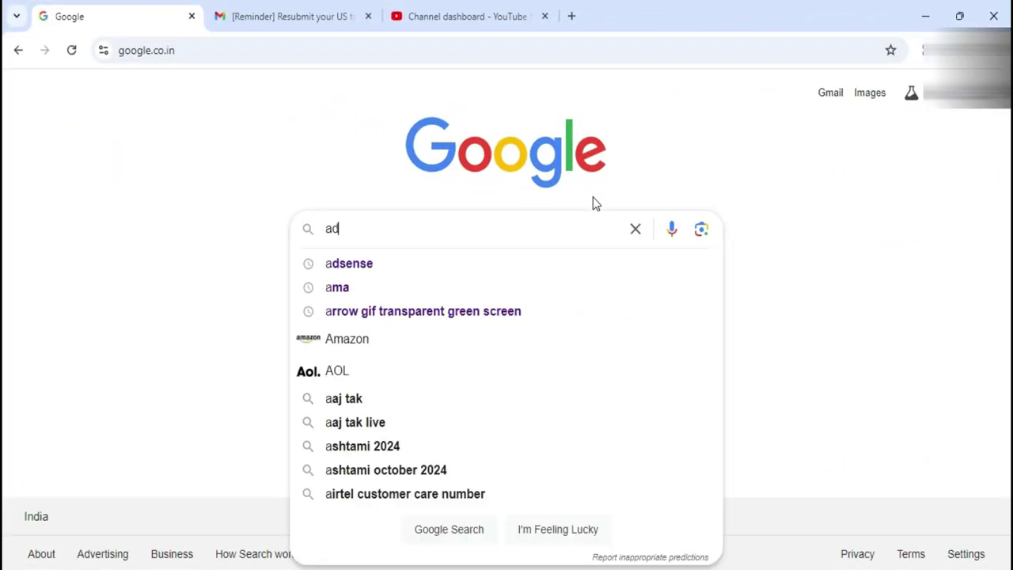
key(Down)
key(Return)
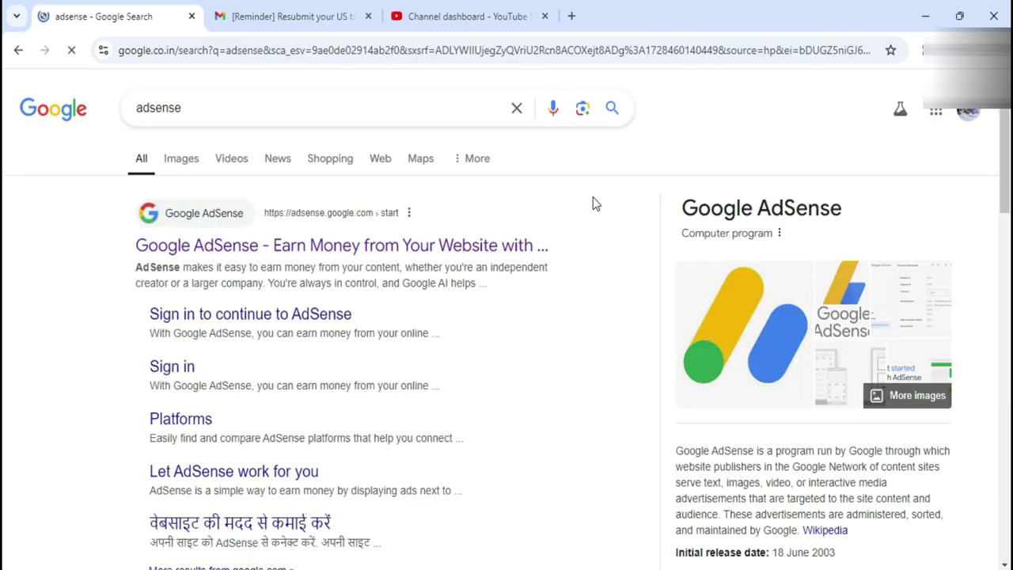
click(275, 251)
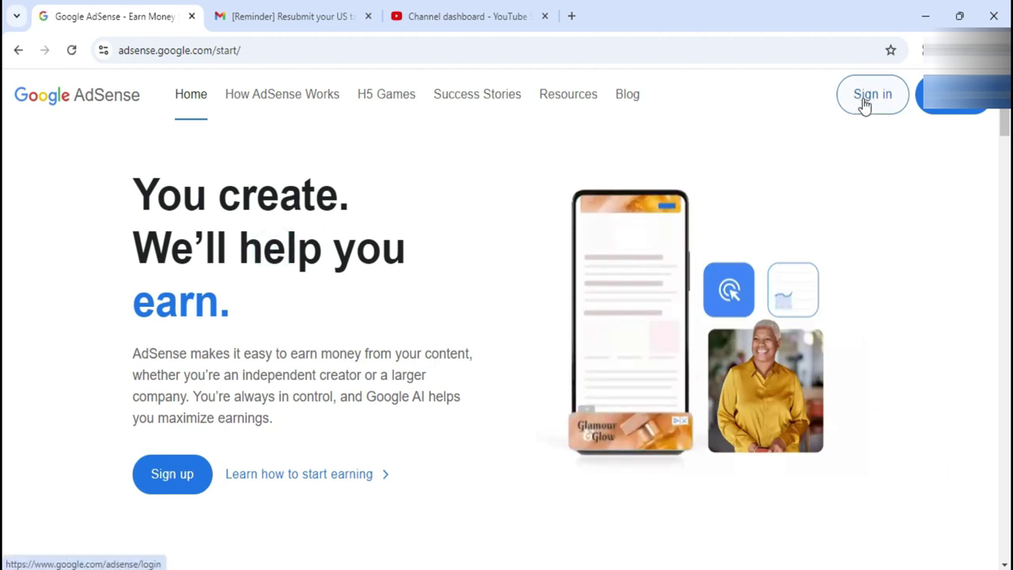
click(862, 103)
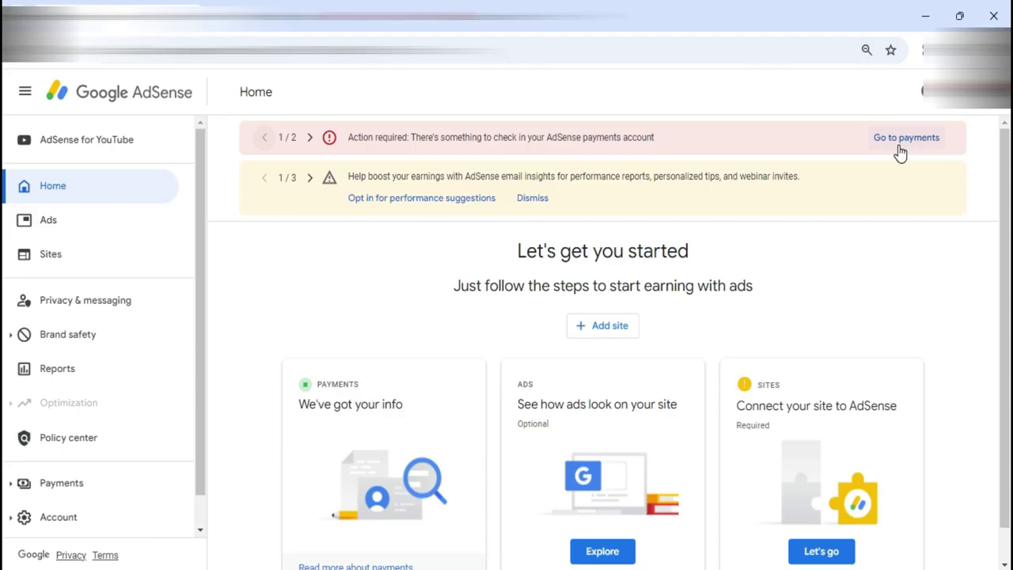
Step: Go to Payments info and find the warning that the tax form expires Dec 31, 2024
click(903, 145)
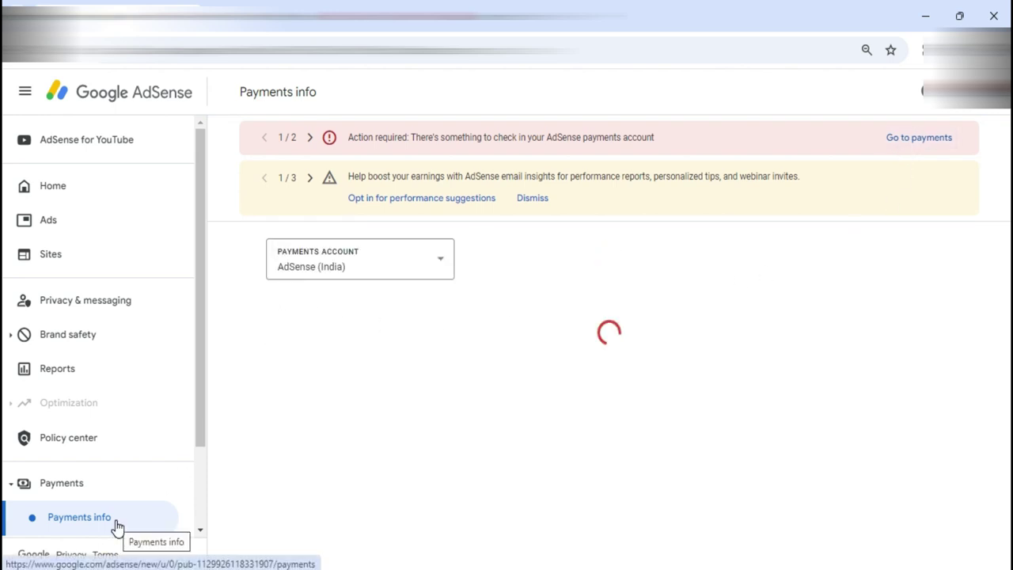
scroll(107, 467, down, 2)
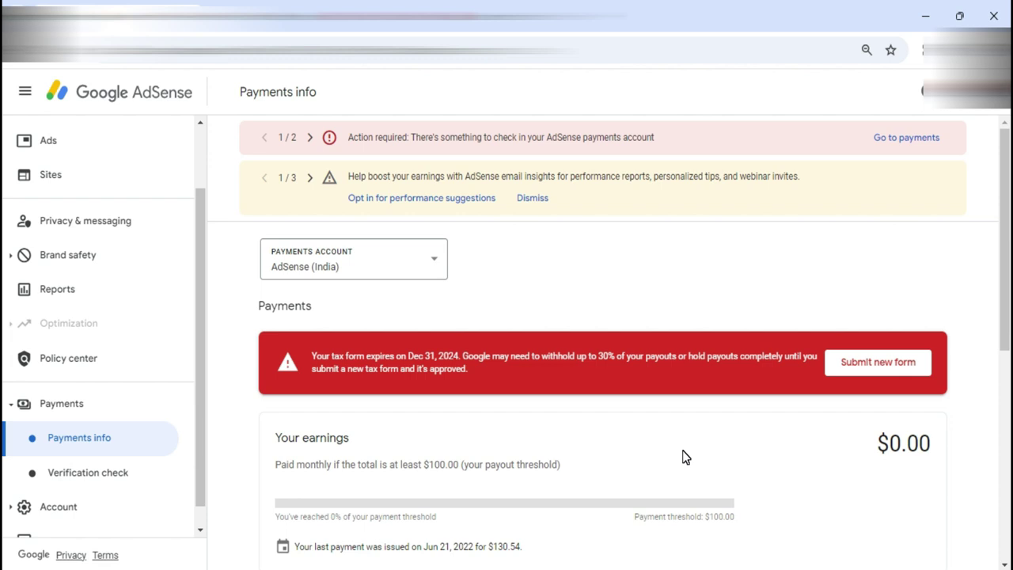
scroll(673, 430, down, 1)
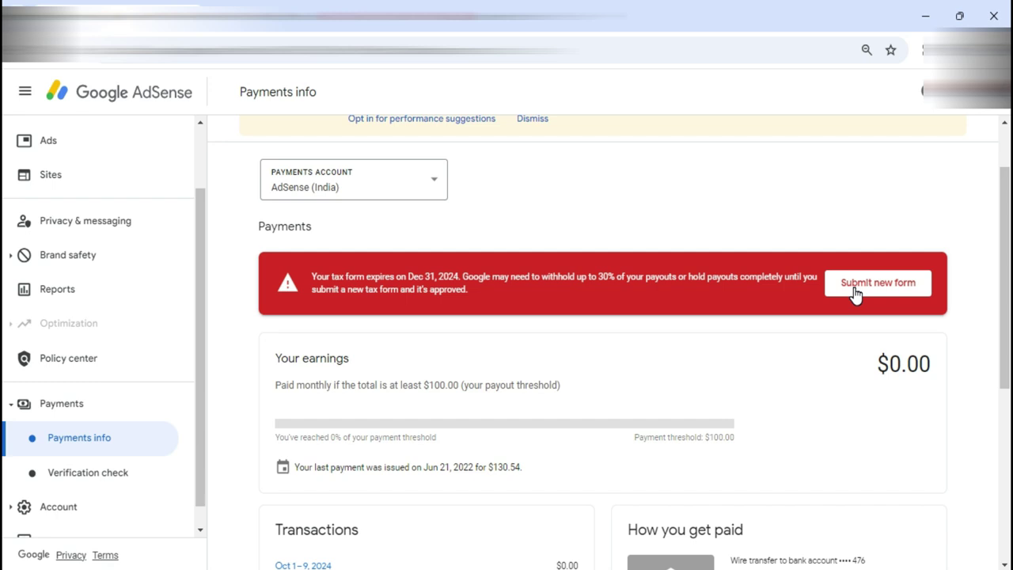
Step: In Manage tax info, choose Submit new form for the United States section
click(876, 285)
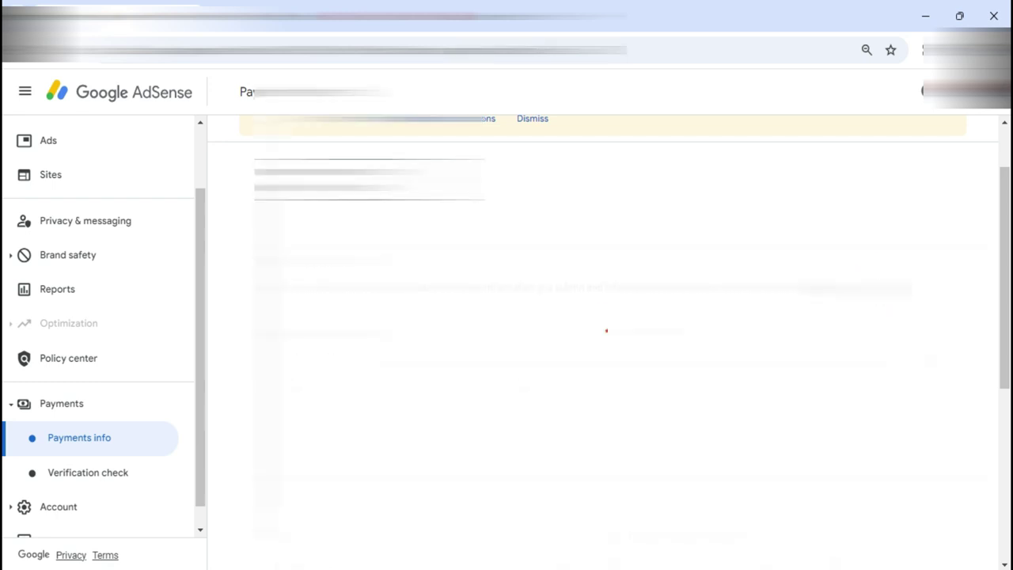
scroll(515, 381, down, 2)
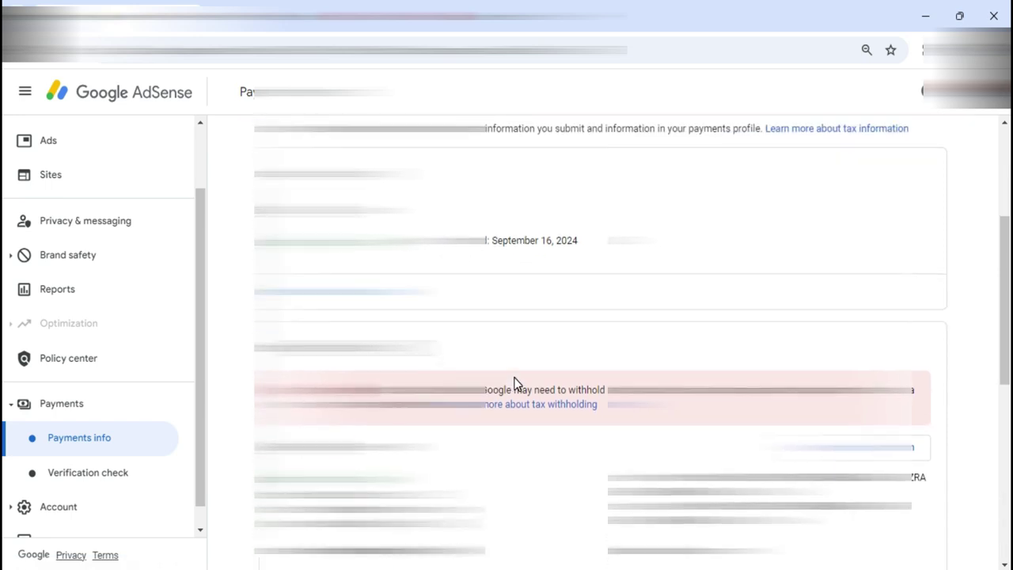
scroll(515, 383, down, 3)
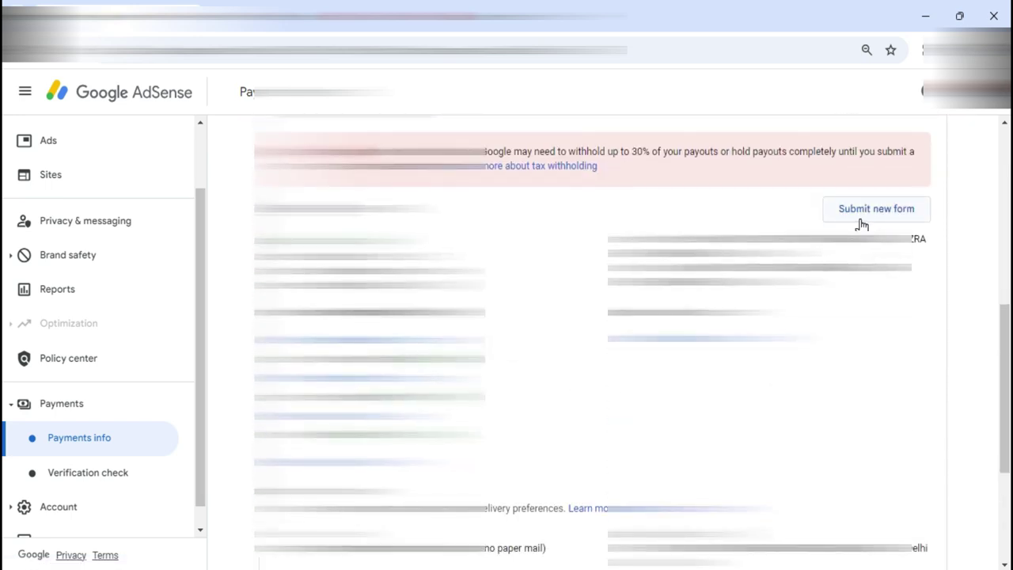
scroll(862, 225, up, 5)
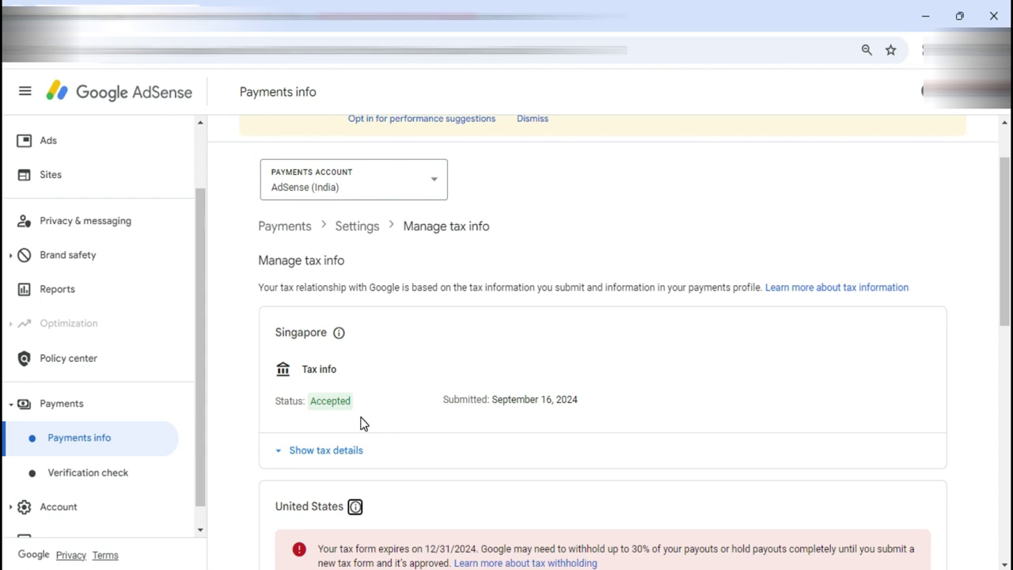
scroll(560, 444, down, 4)
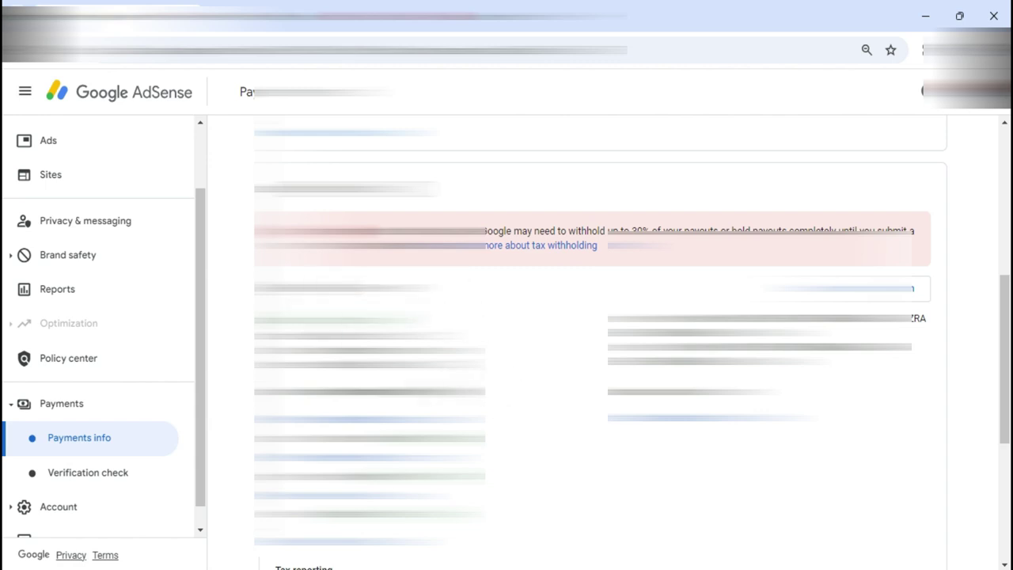
scroll(549, 516, down, 1)
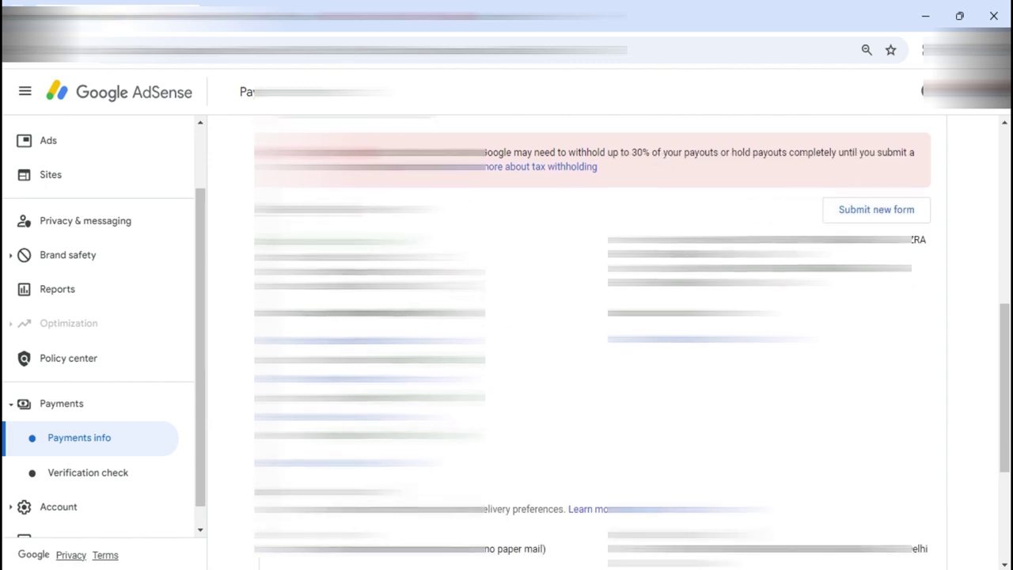
scroll(549, 515, up, 1)
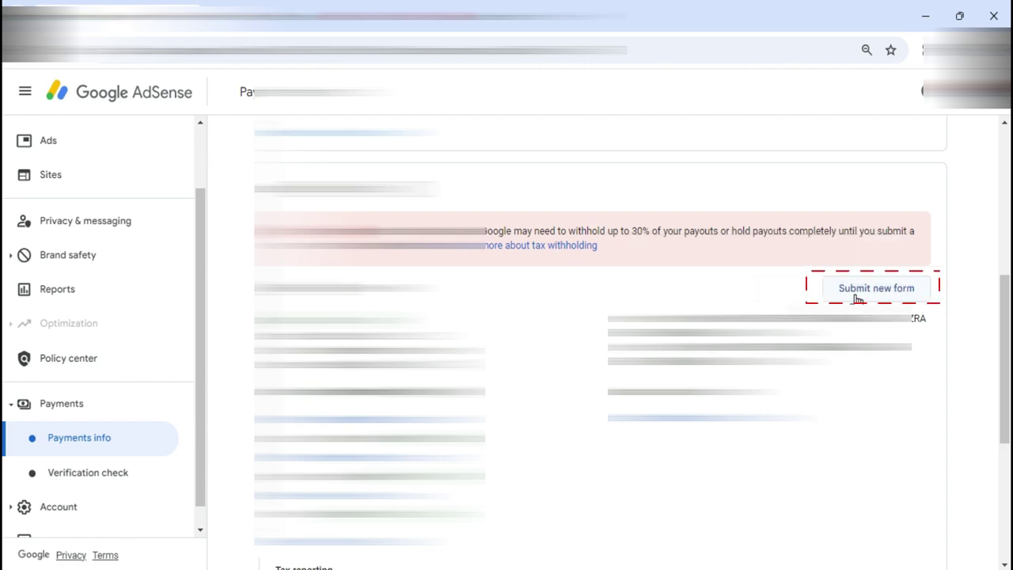
click(855, 294)
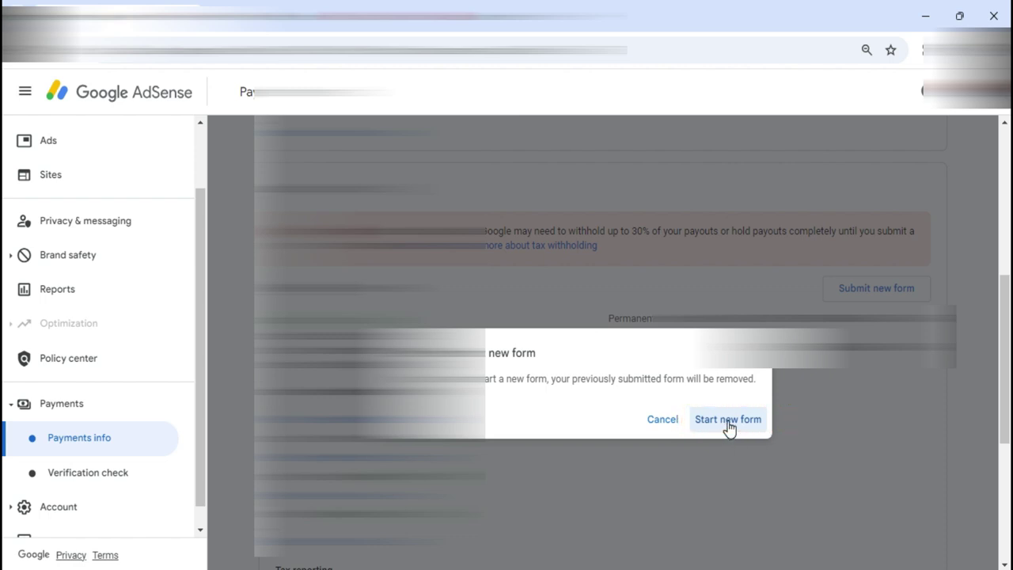
Step: Replace the old form, then answer Individual and not a US citizen or resident, and choose W-8BEN
click(727, 427)
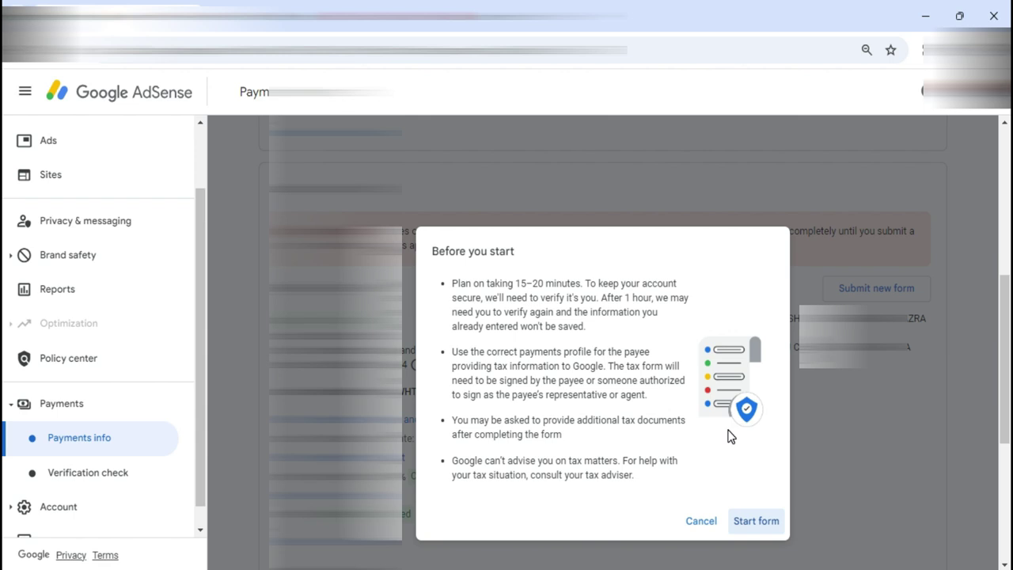
click(756, 522)
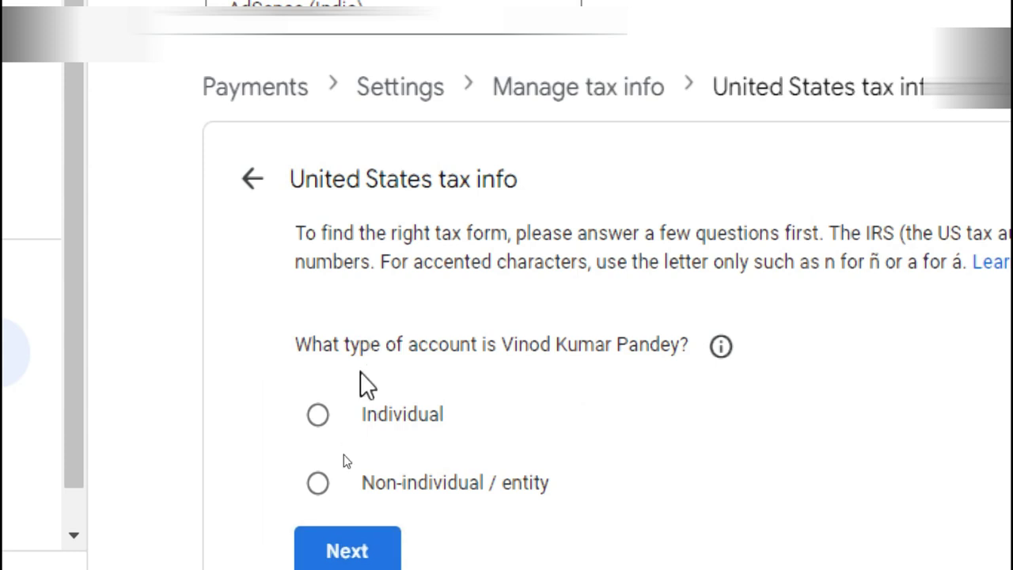
click(317, 414)
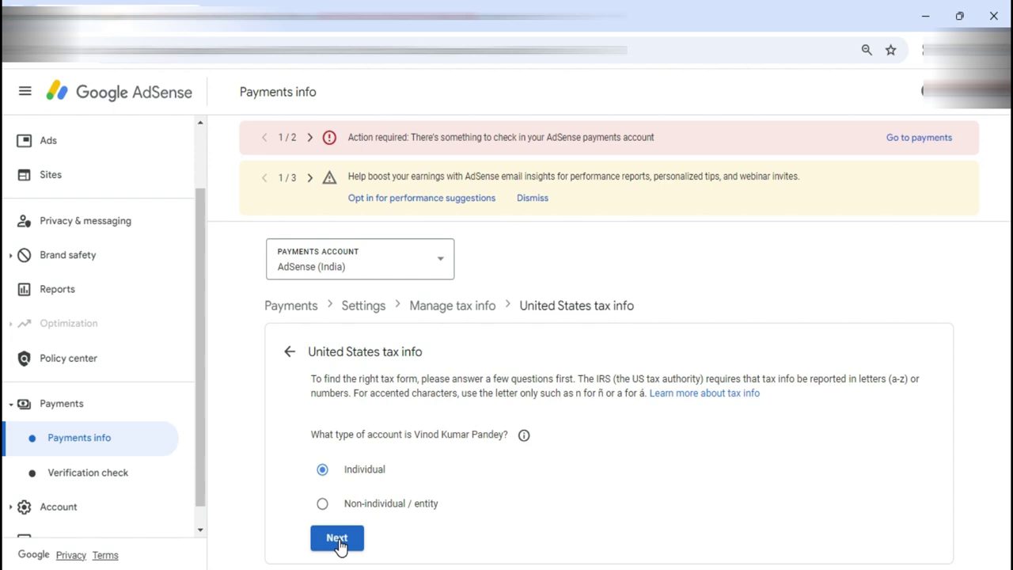
click(337, 538)
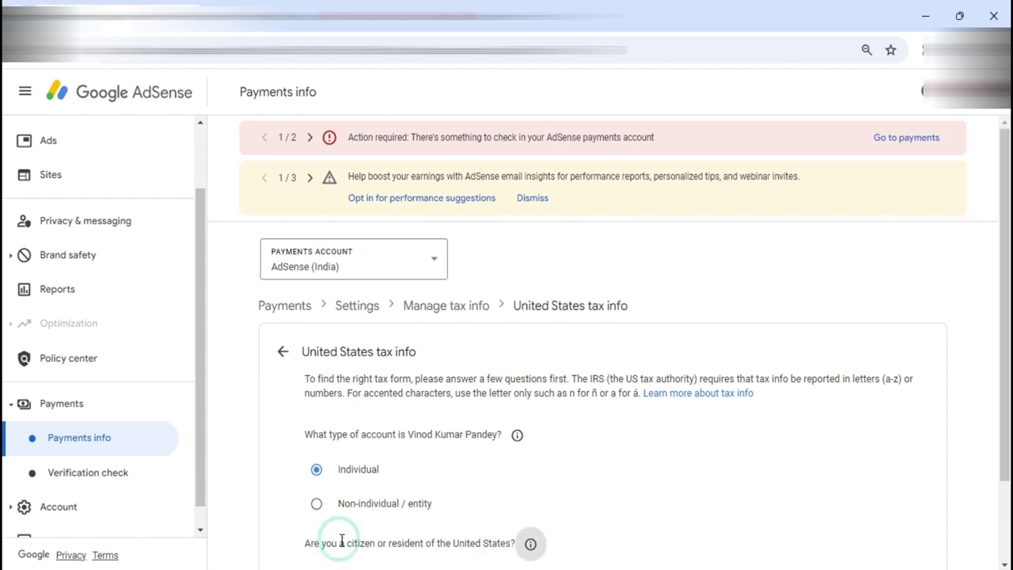
scroll(446, 463, down, 1)
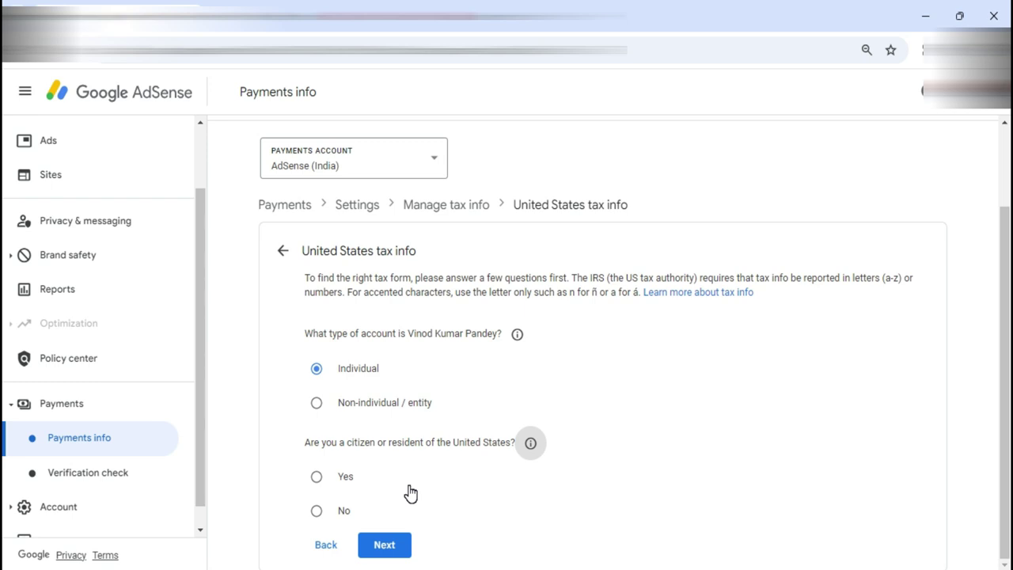
click(314, 512)
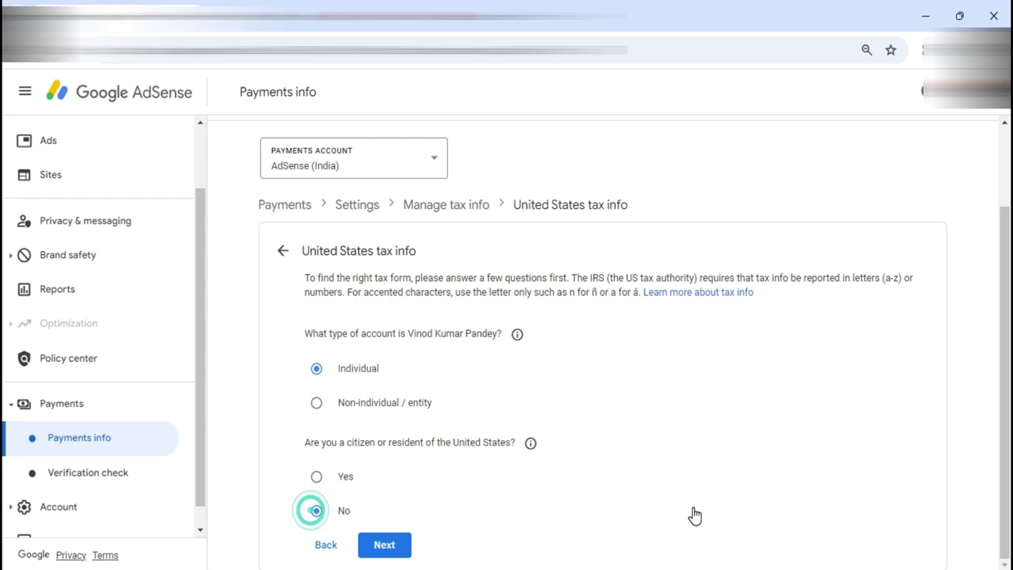
click(392, 548)
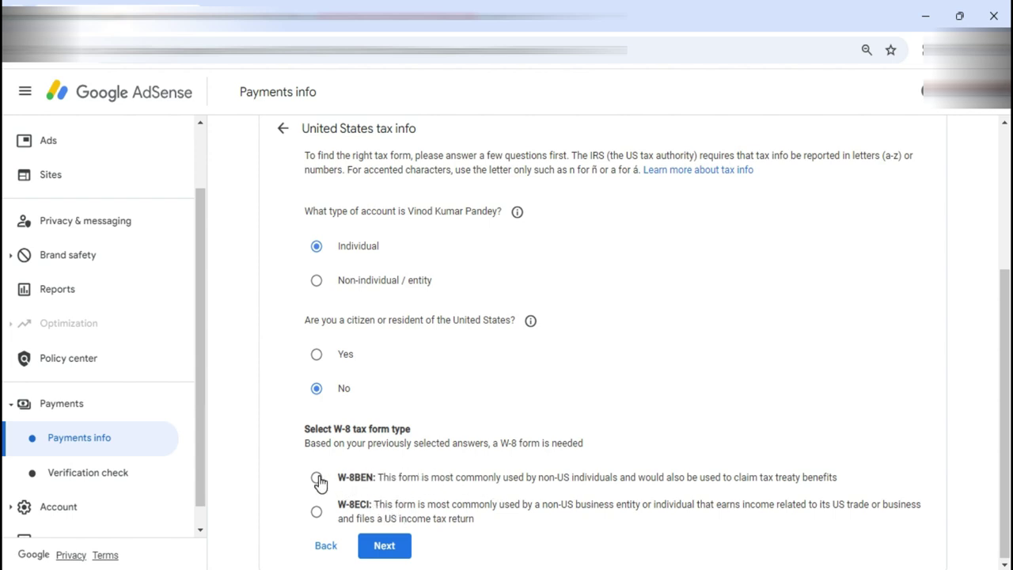
click(316, 478)
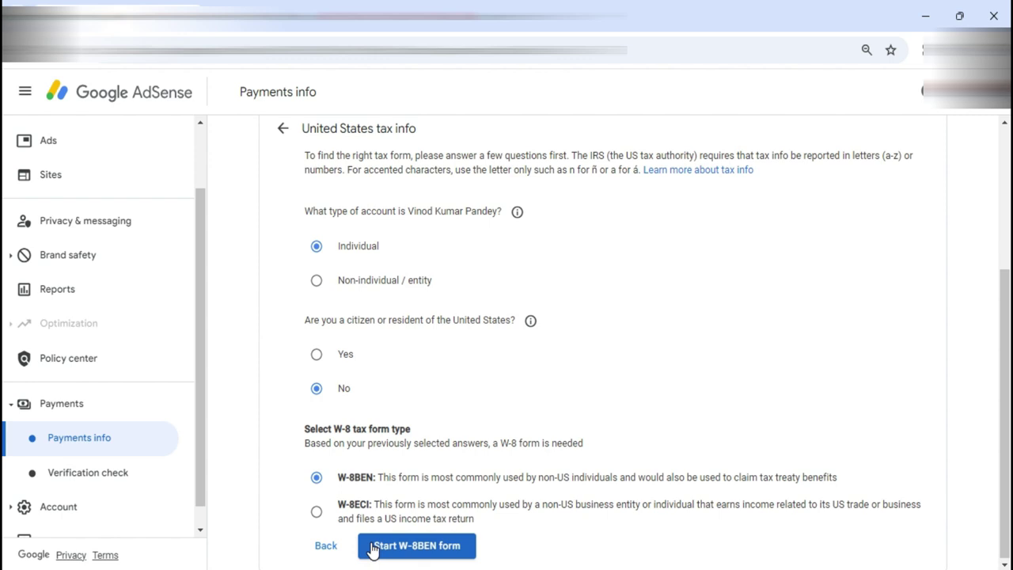
Step: Begin the W-8BEN with India as country of citizenship and start entering the foreign TIN
click(433, 554)
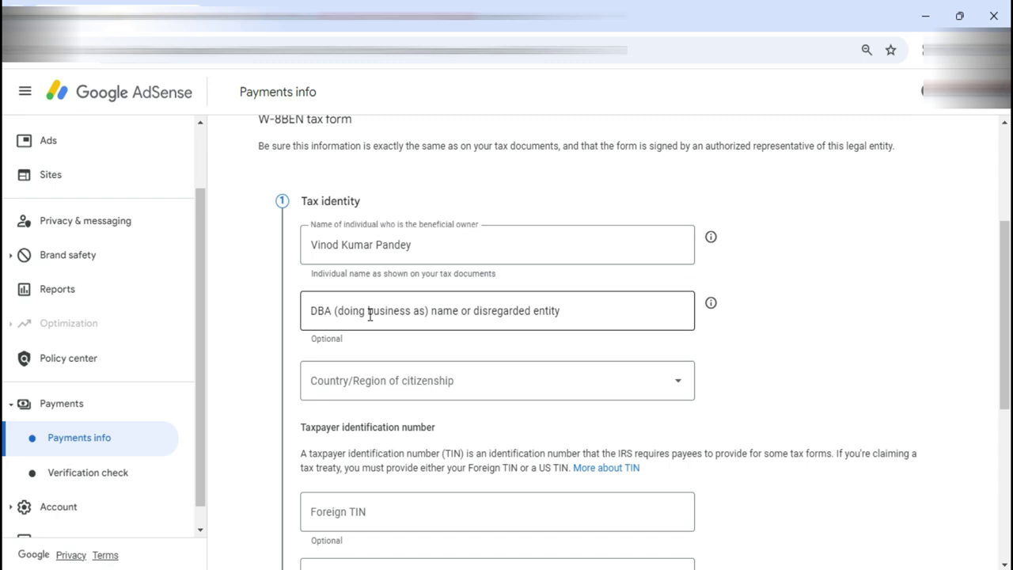
click(394, 386)
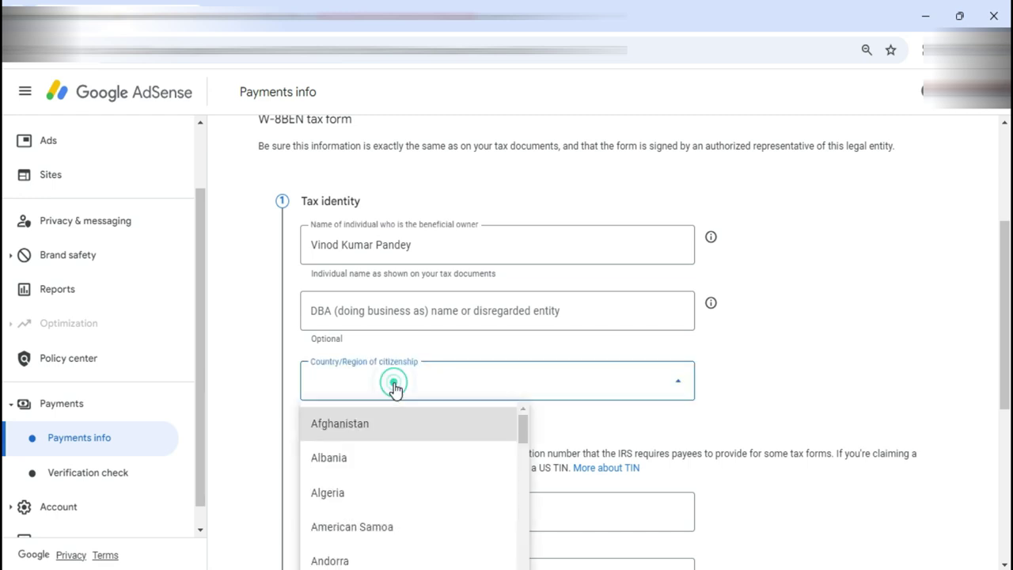
key(i)
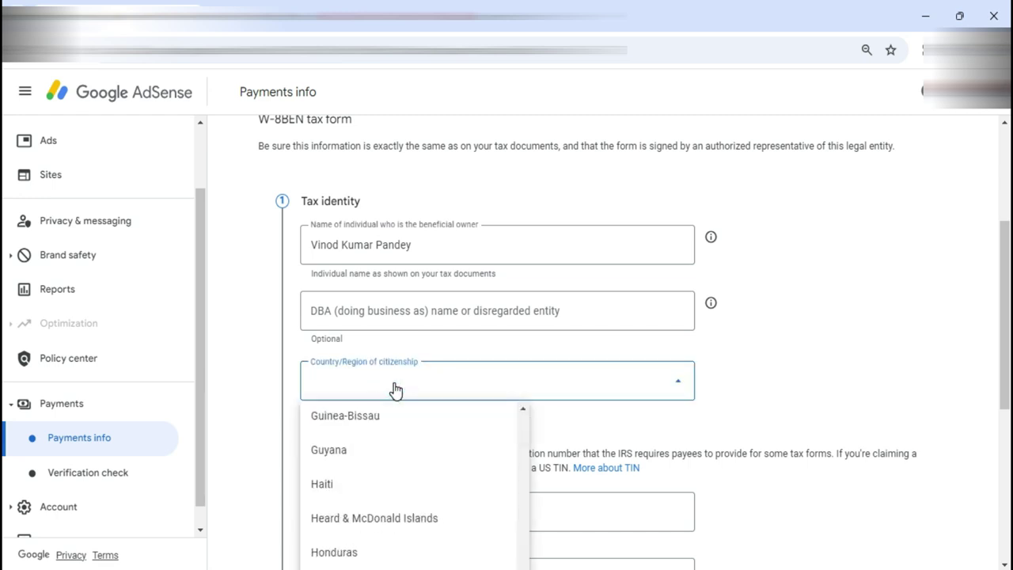
key(Return)
scroll(488, 436, down, 2)
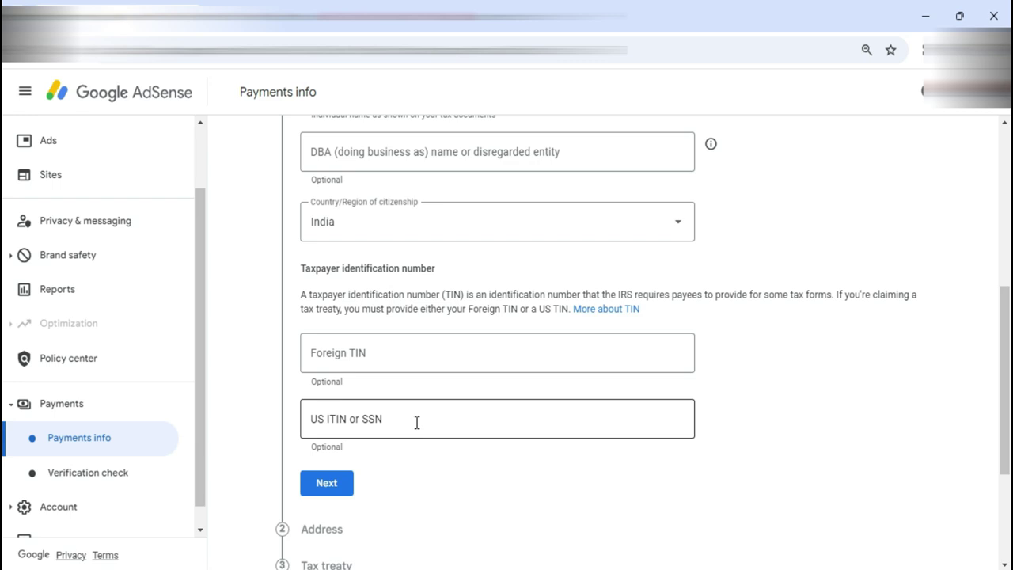
click(362, 355)
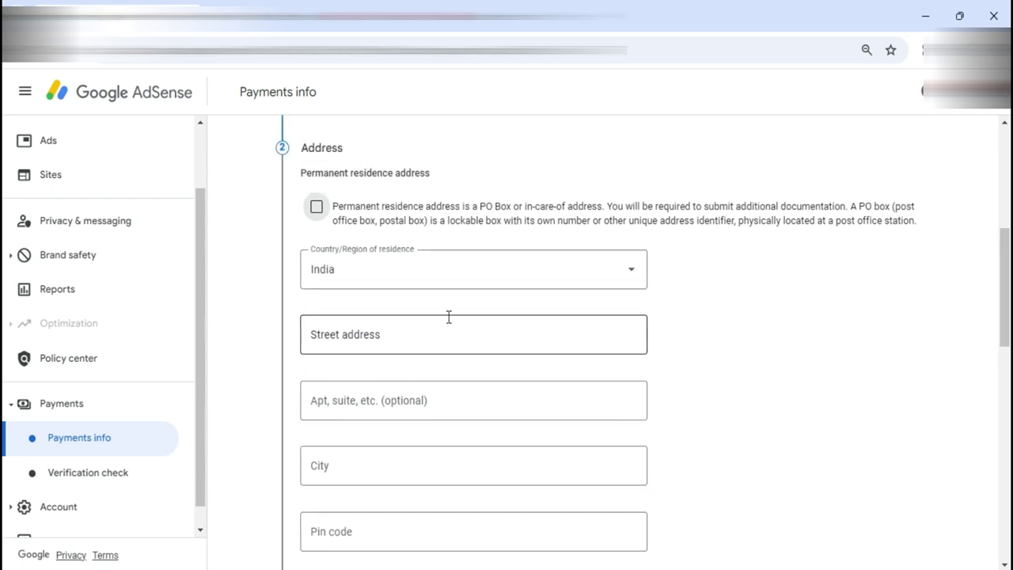
Step: Mark the residence address as a PO box, autofill it, and make the mailing address identical
click(316, 208)
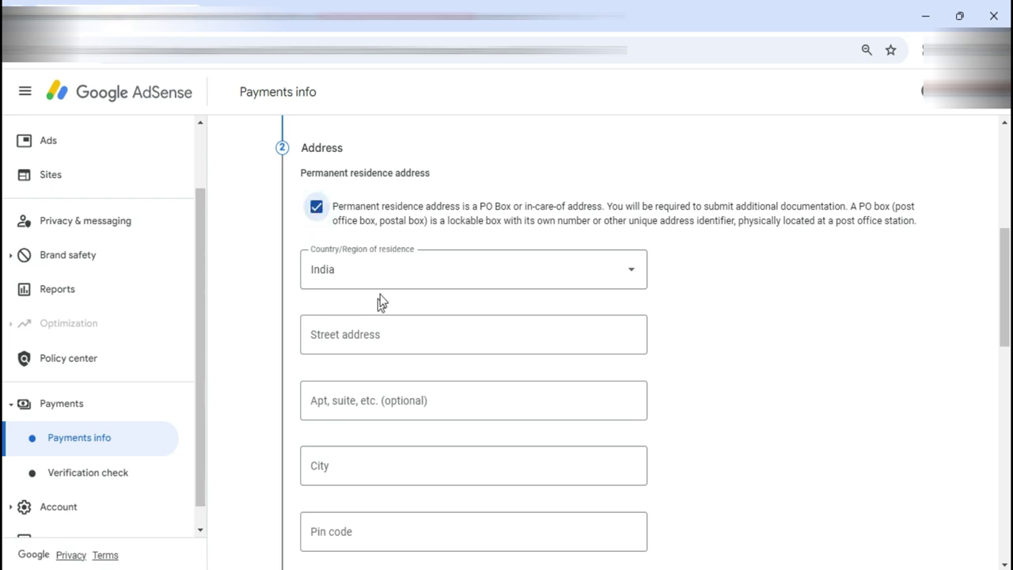
click(389, 336)
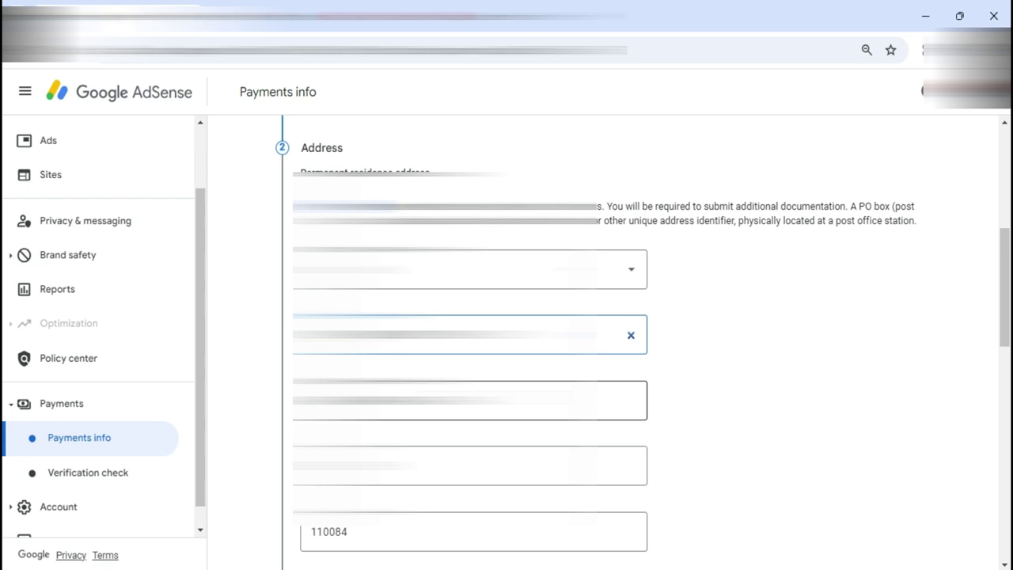
scroll(507, 341, down, 5)
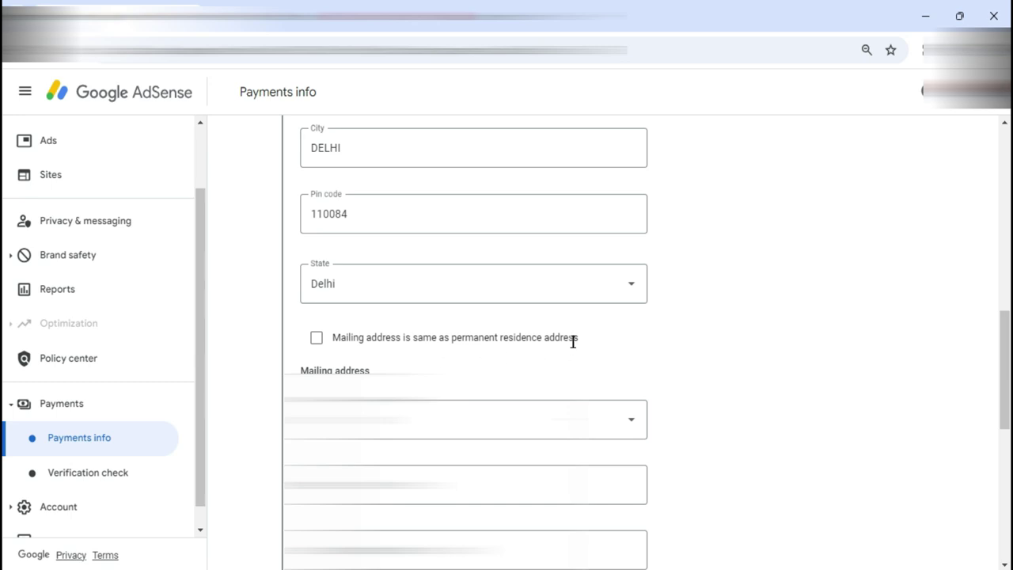
scroll(574, 342, up, 1)
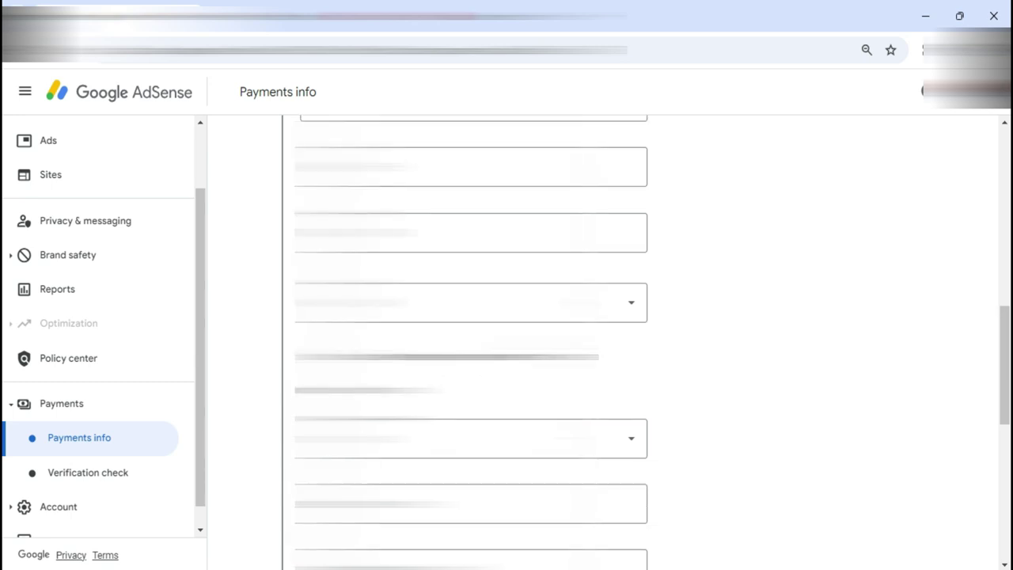
scroll(471, 341, up, 5)
scroll(642, 341, down, 10)
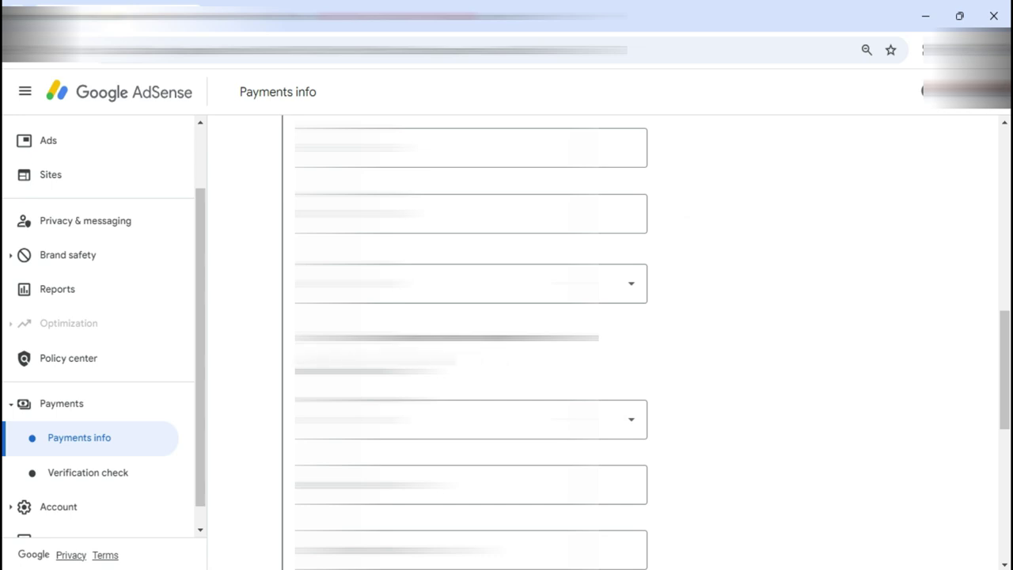
click(316, 340)
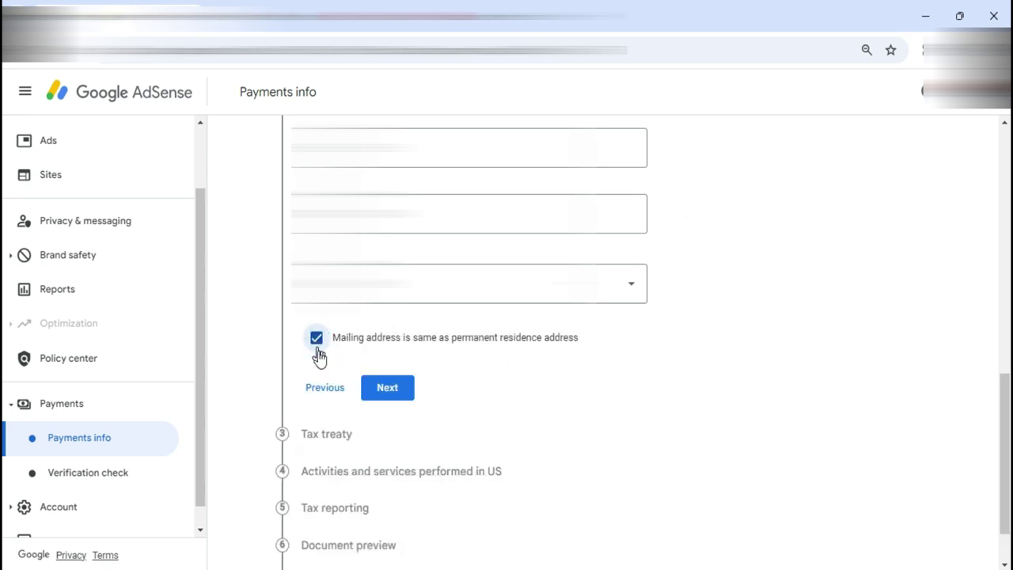
Step: Claim reduced treaty withholding as a resident of India
click(388, 392)
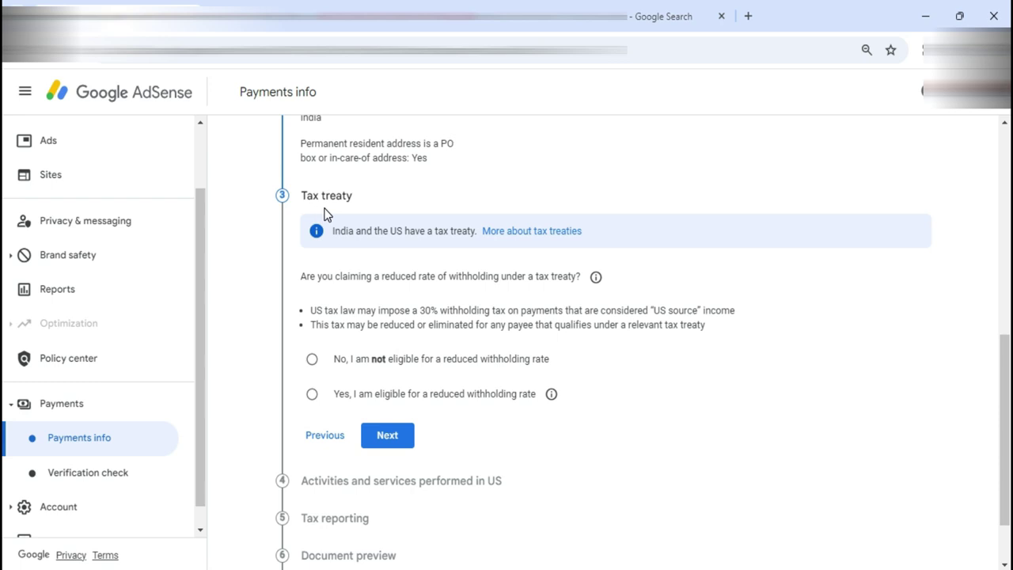
click(312, 394)
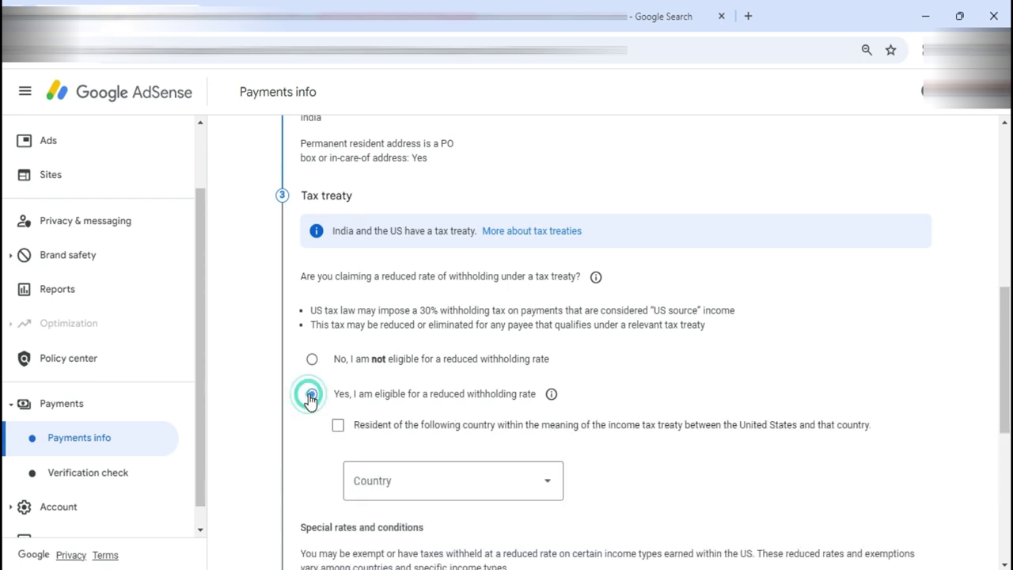
click(338, 427)
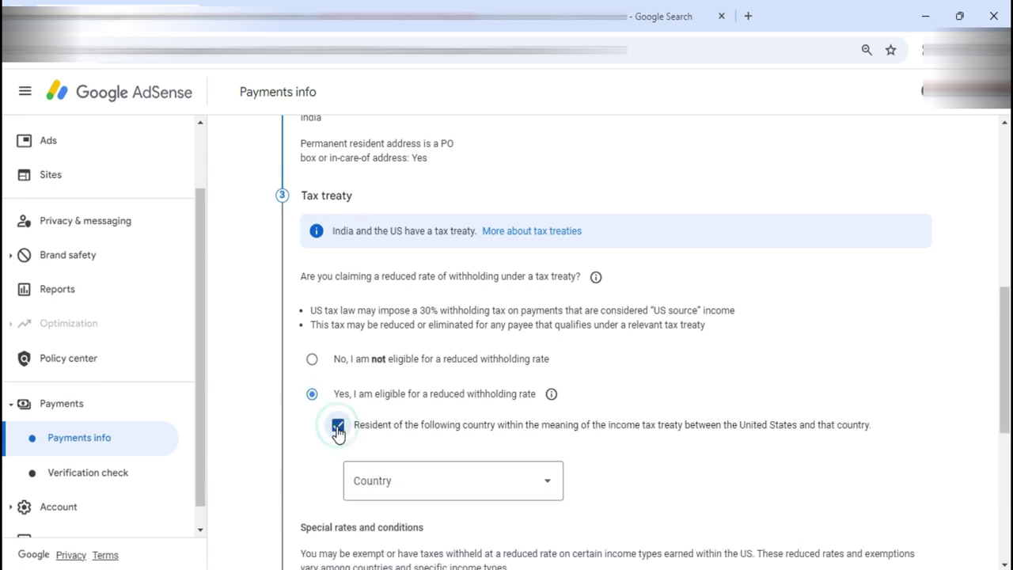
click(396, 483)
key(Return)
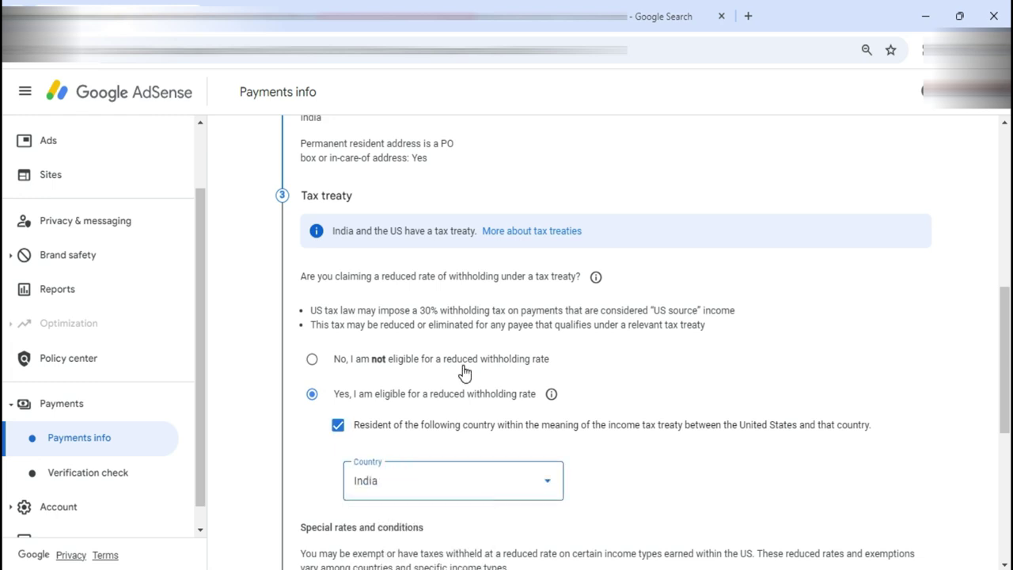
scroll(536, 413, down, 4)
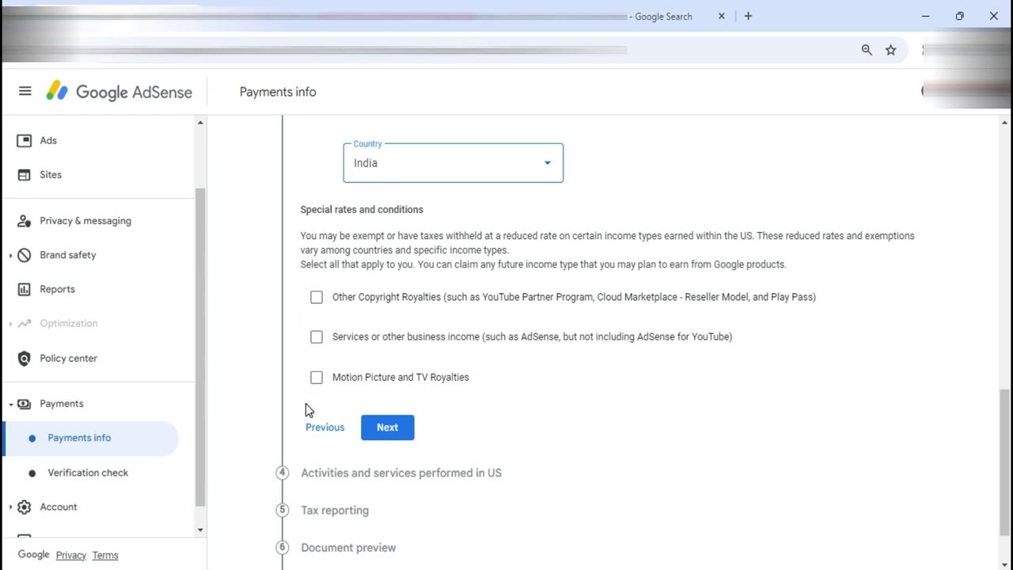
Step: Claim Other Copyright Royalties under Article 12, paragraph 2A II at 15%, certifying the terms
click(317, 298)
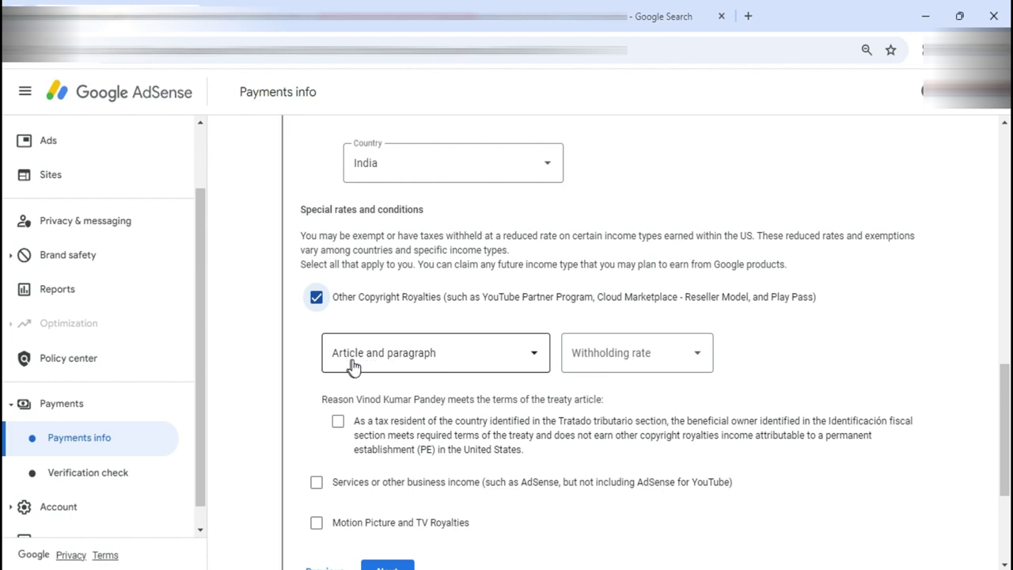
click(381, 357)
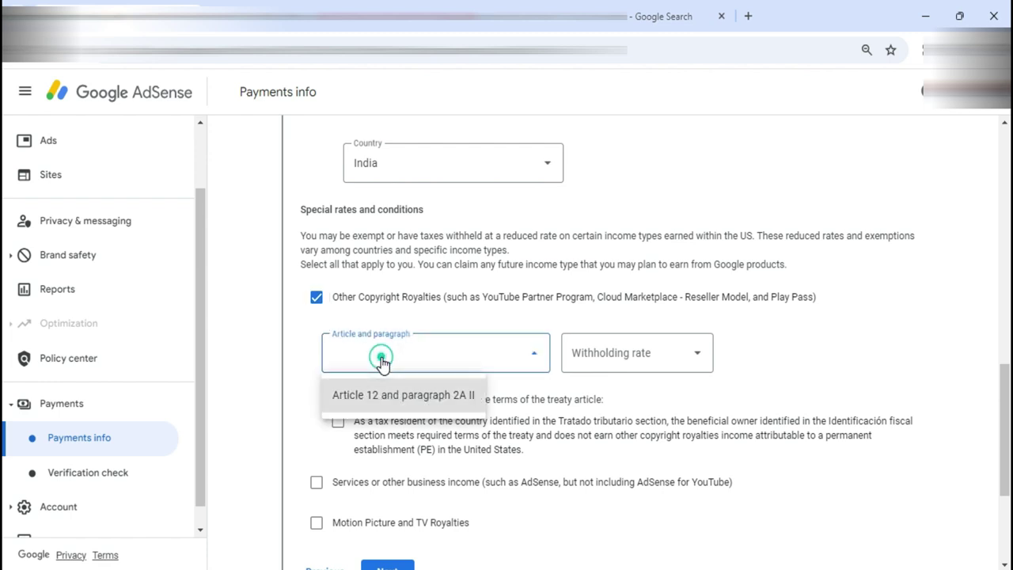
click(358, 395)
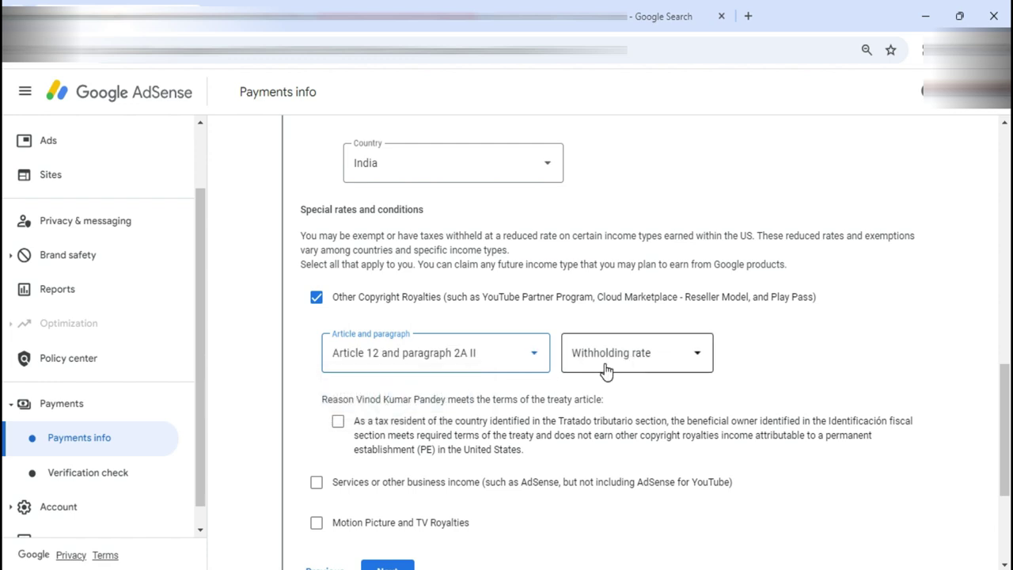
click(638, 355)
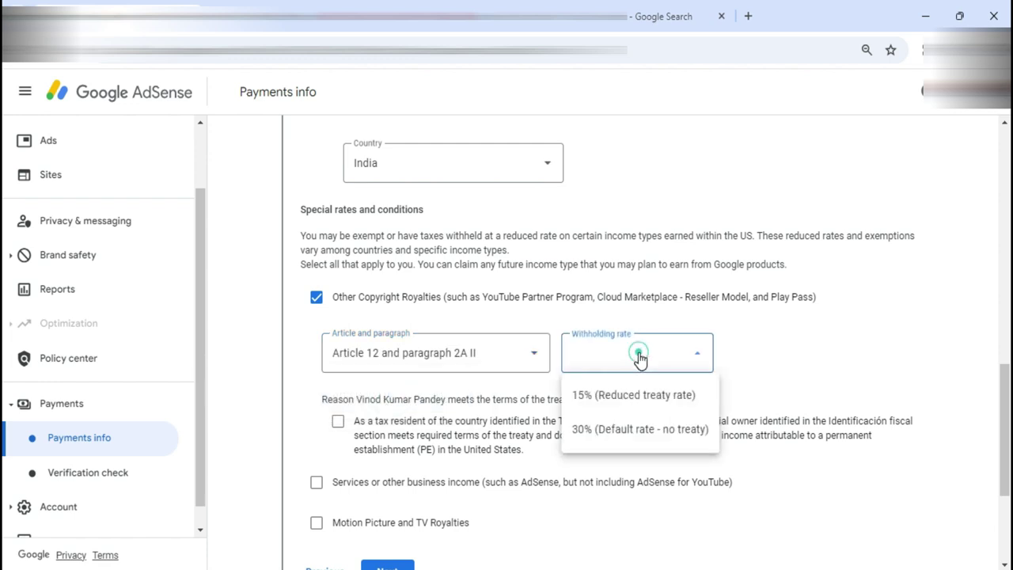
click(596, 402)
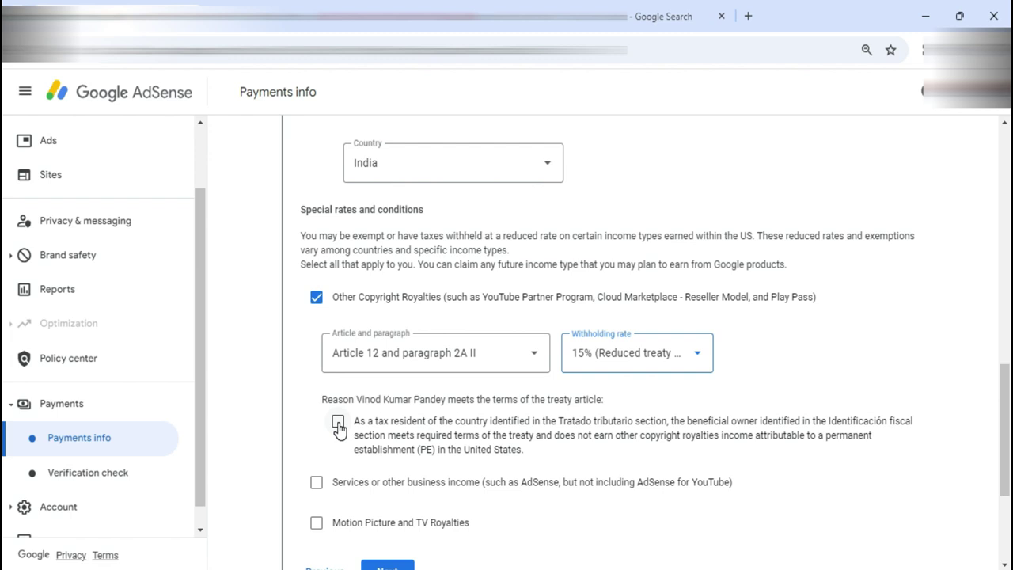
click(339, 426)
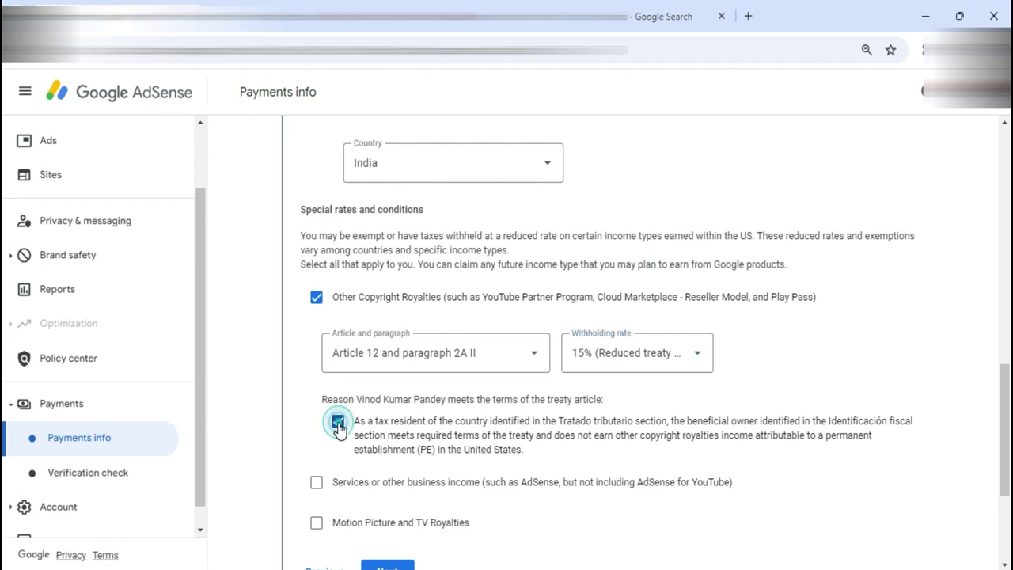
scroll(342, 431, down, 1)
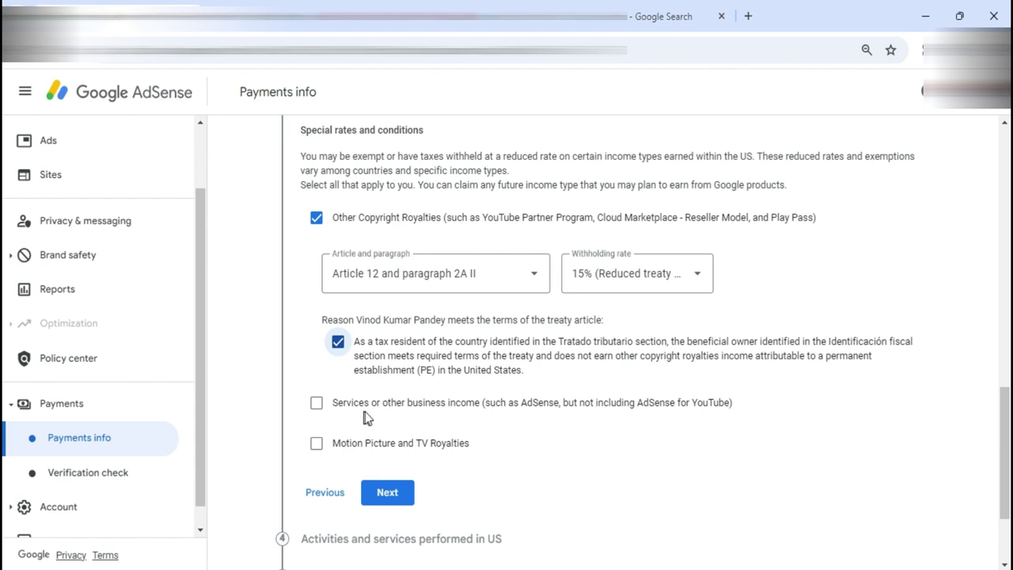
Step: Add a treaty claim for Services or other business income: Article 7, paragraph 1, 0%, terms certified
click(316, 402)
scroll(351, 427, down, 1)
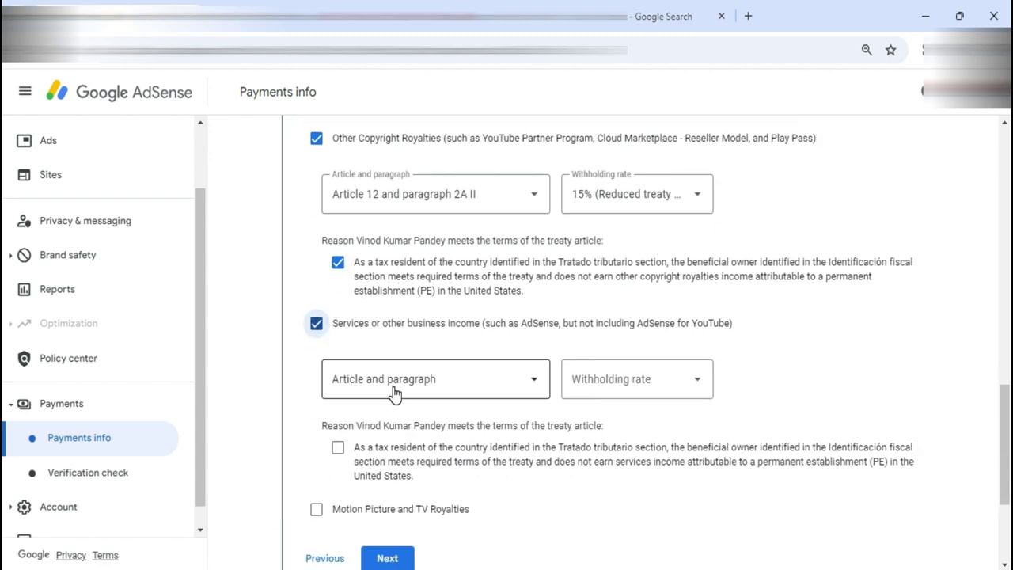
click(402, 385)
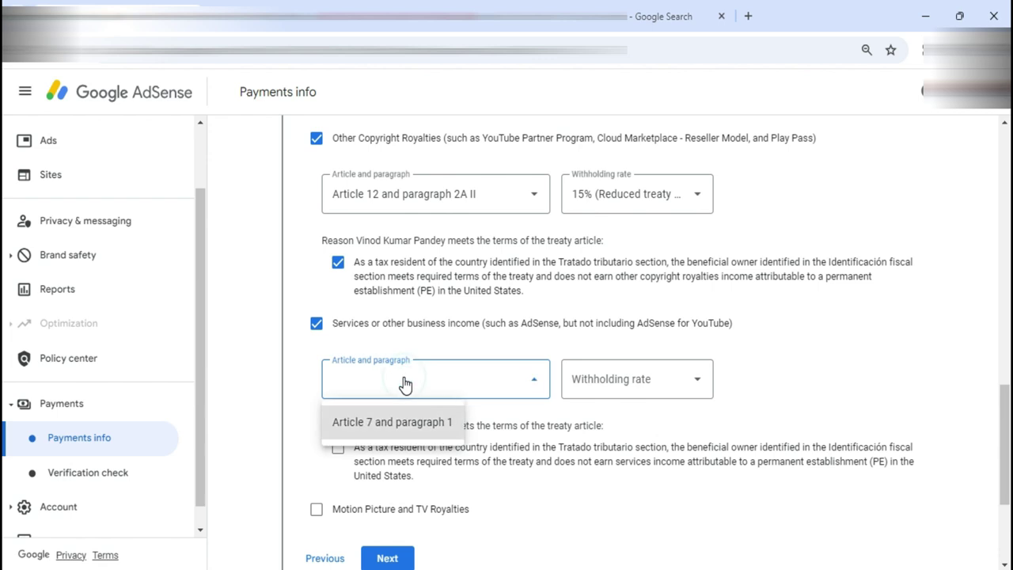
click(396, 425)
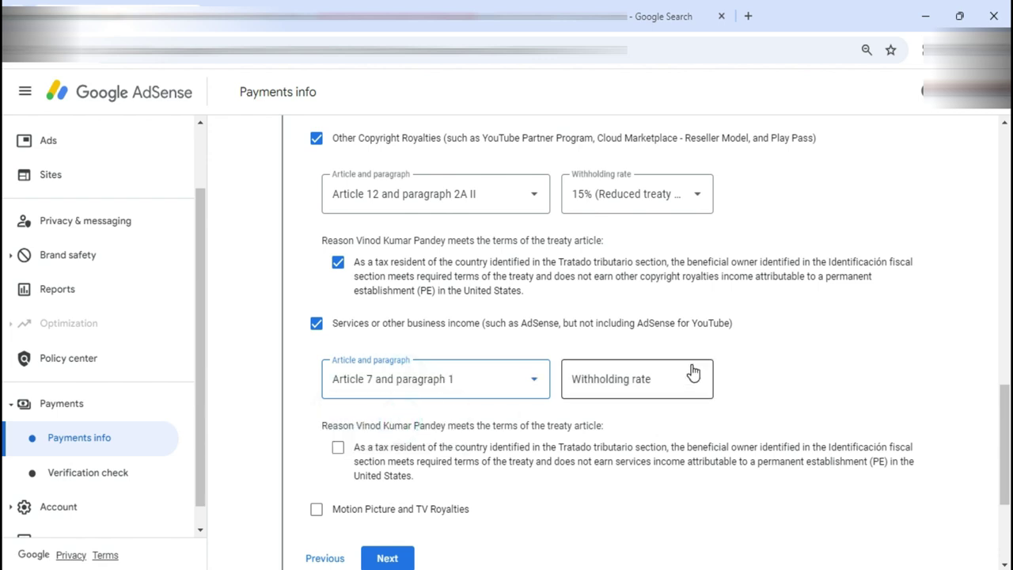
click(616, 383)
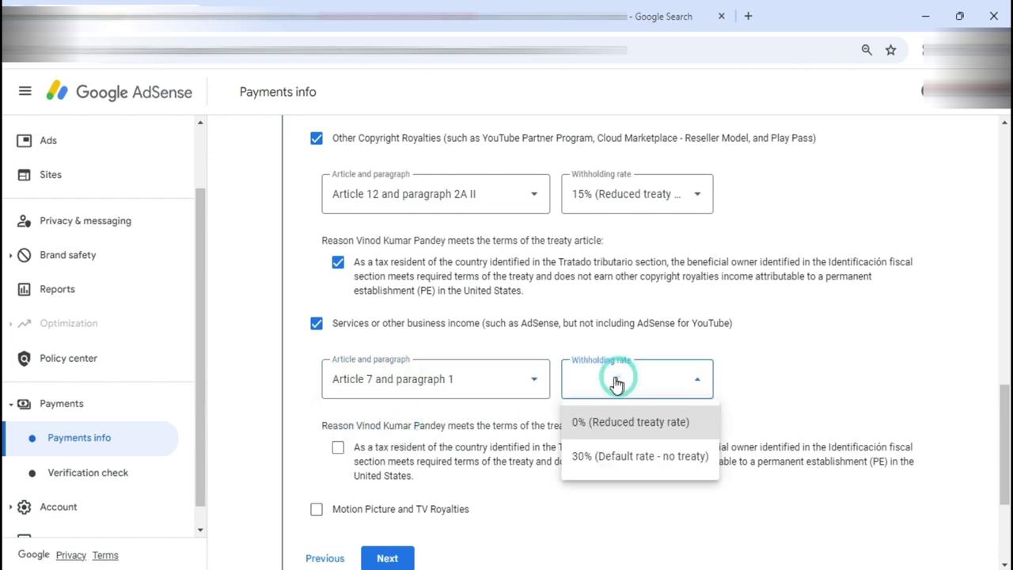
click(633, 426)
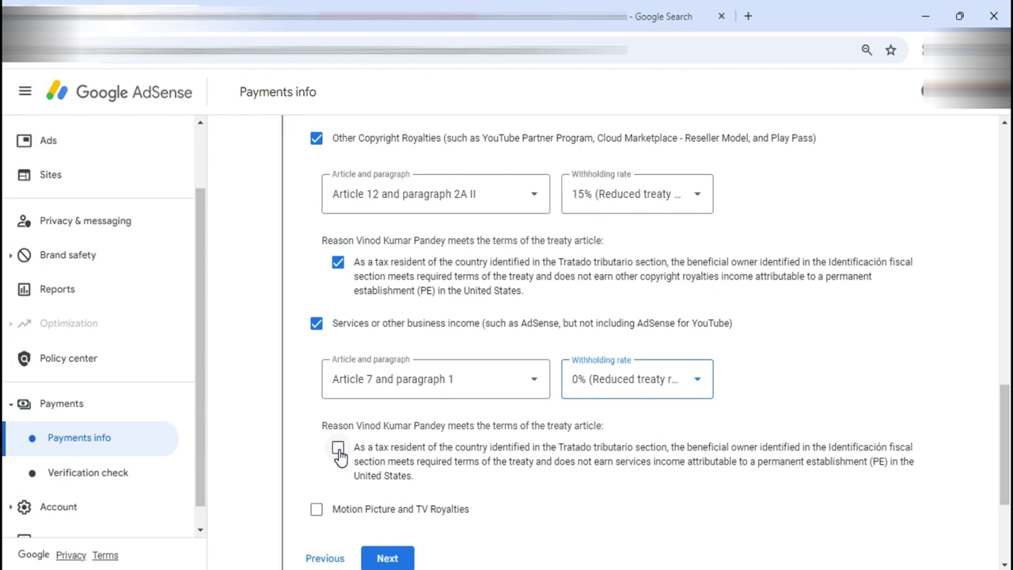
click(338, 450)
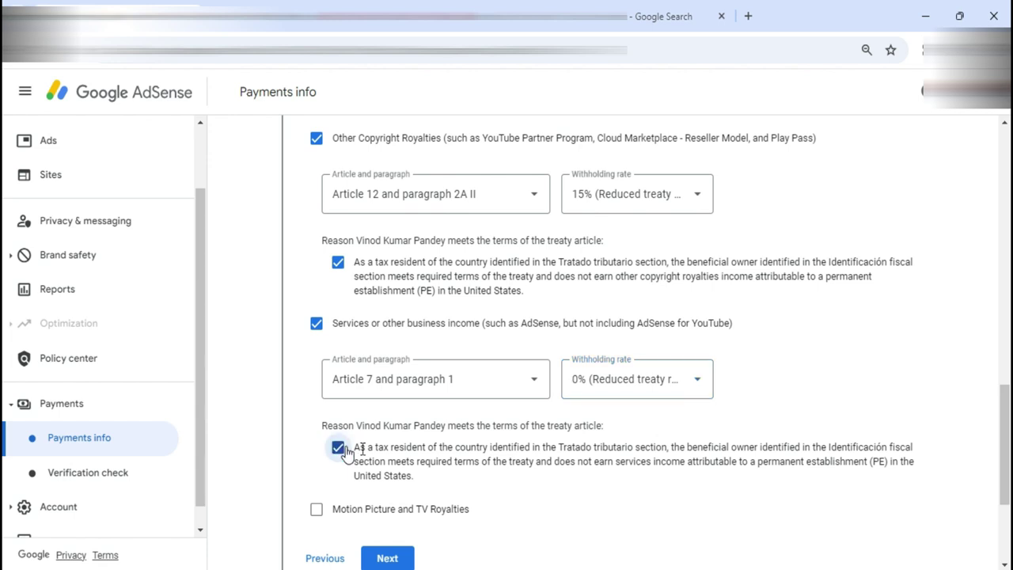
scroll(378, 421, down, 2)
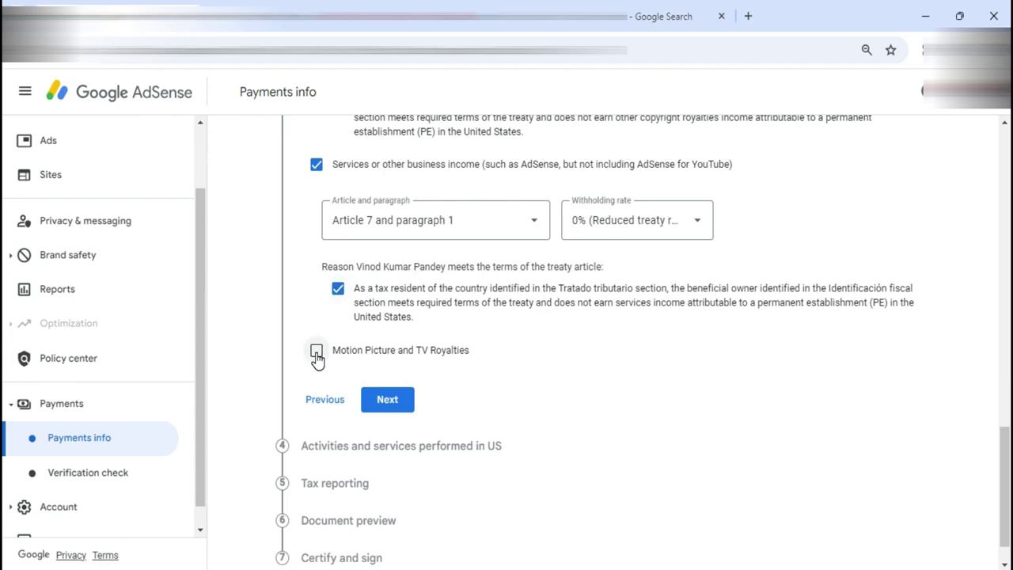
Step: Add a treaty claim for Motion Picture and TV Royalties: Article 12, paragraph 2A II, 15%, terms affirmed
click(316, 353)
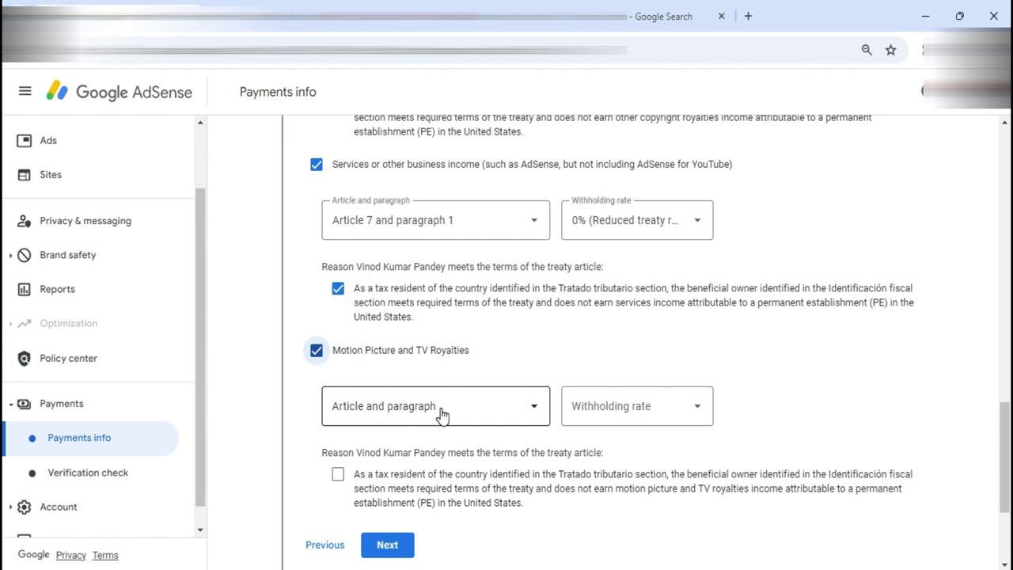
click(405, 413)
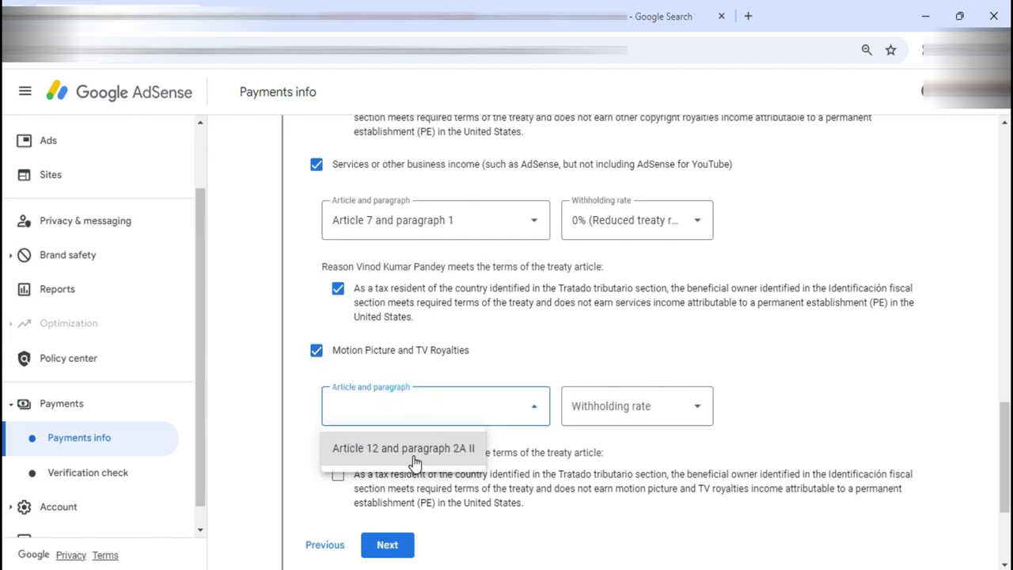
click(364, 459)
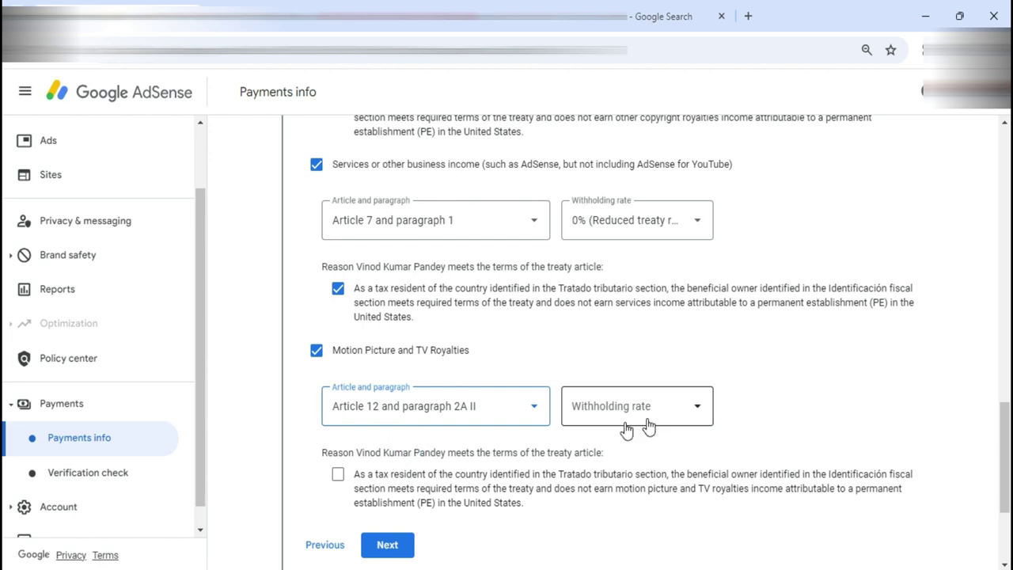
click(599, 410)
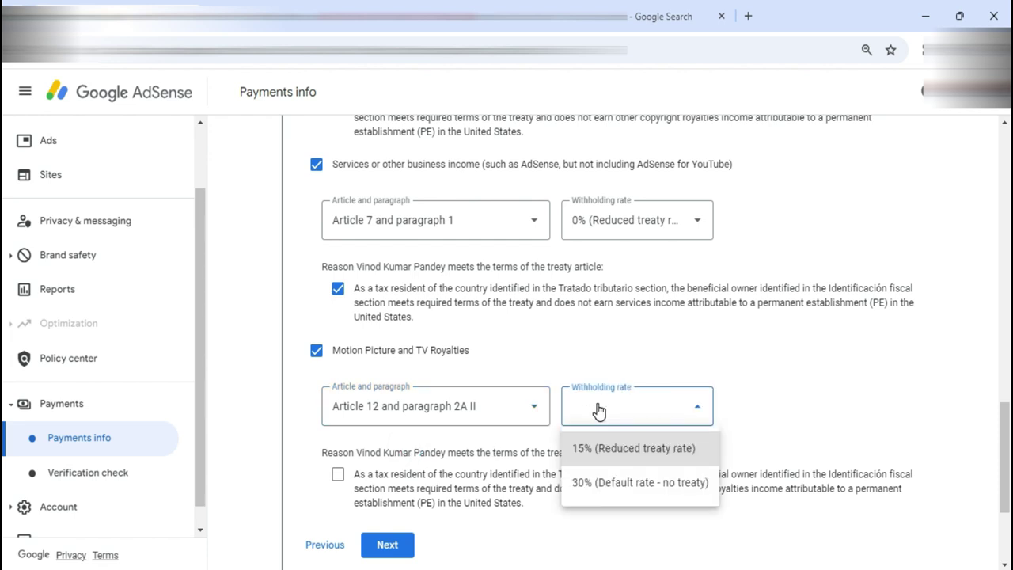
click(625, 450)
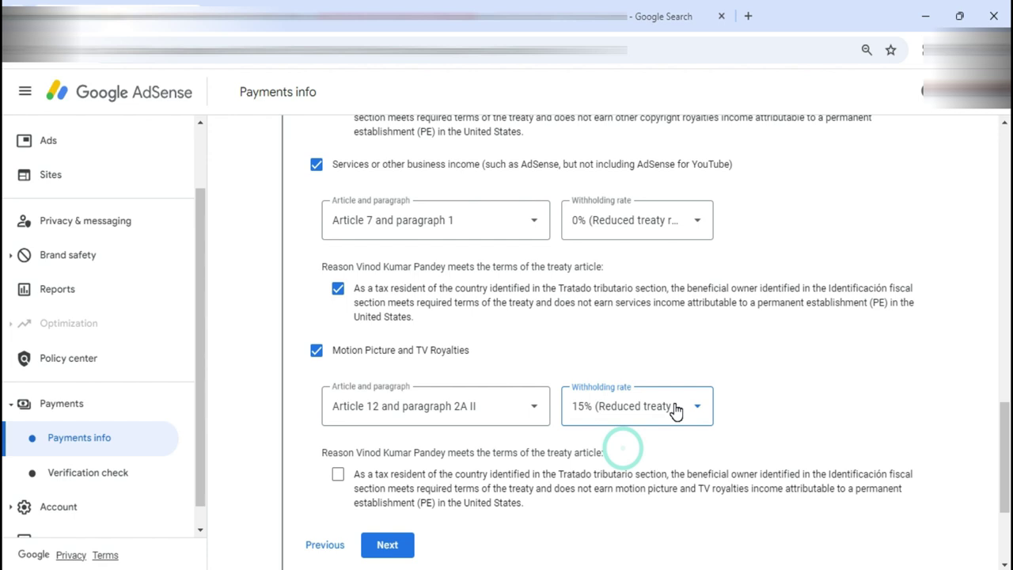
scroll(675, 409, up, 3)
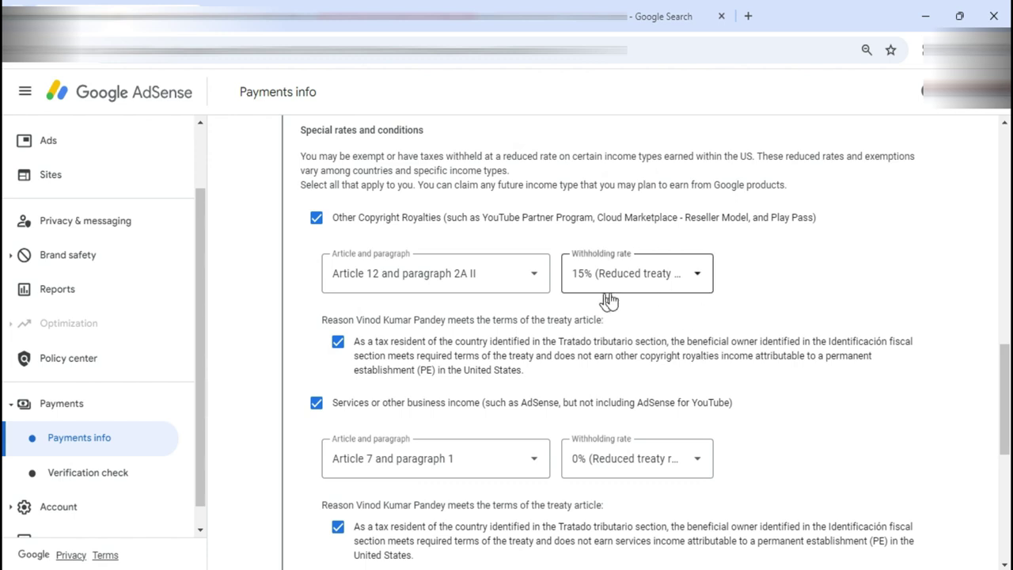
scroll(585, 395, down, 2)
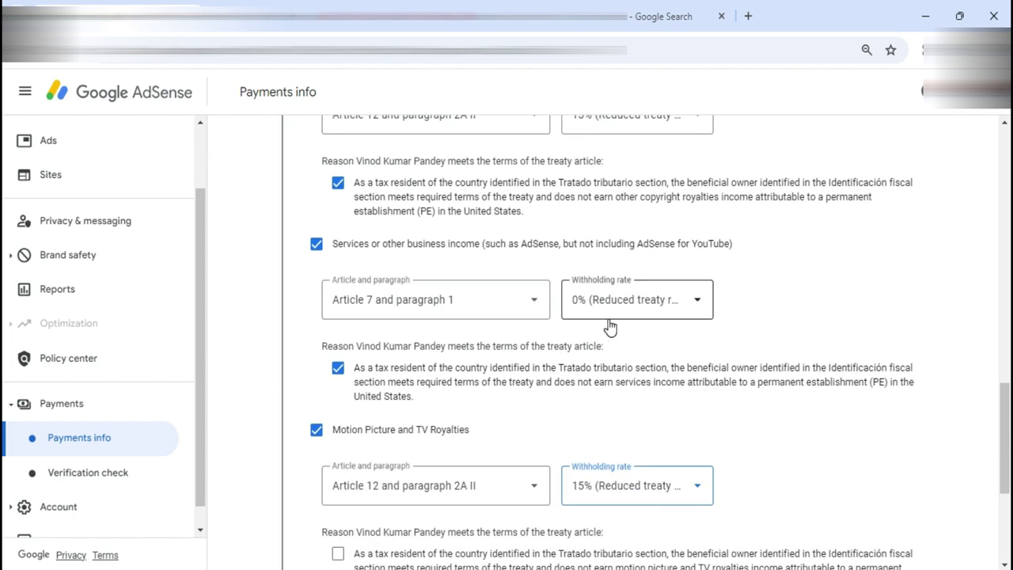
scroll(609, 333, down, 2)
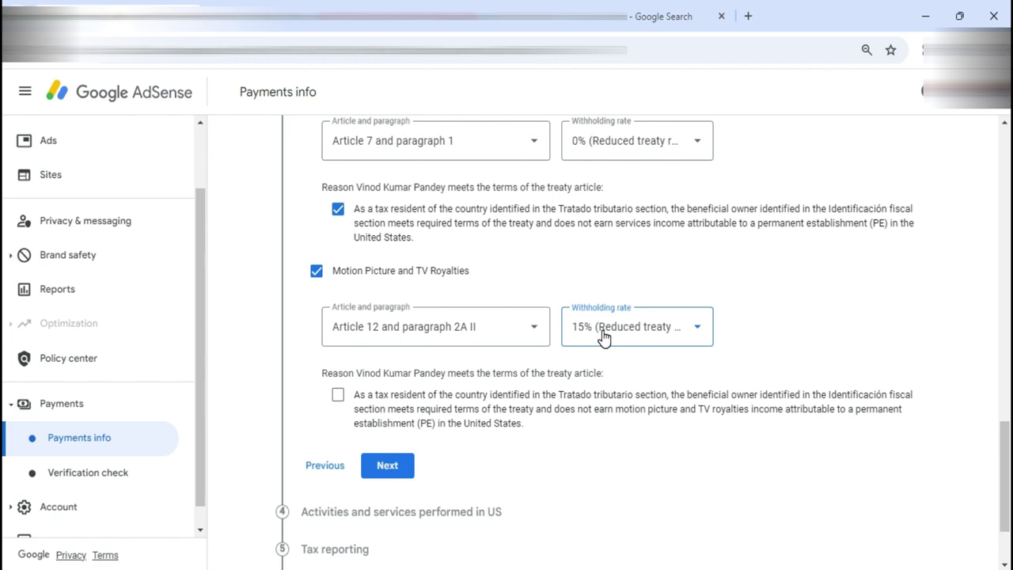
click(338, 397)
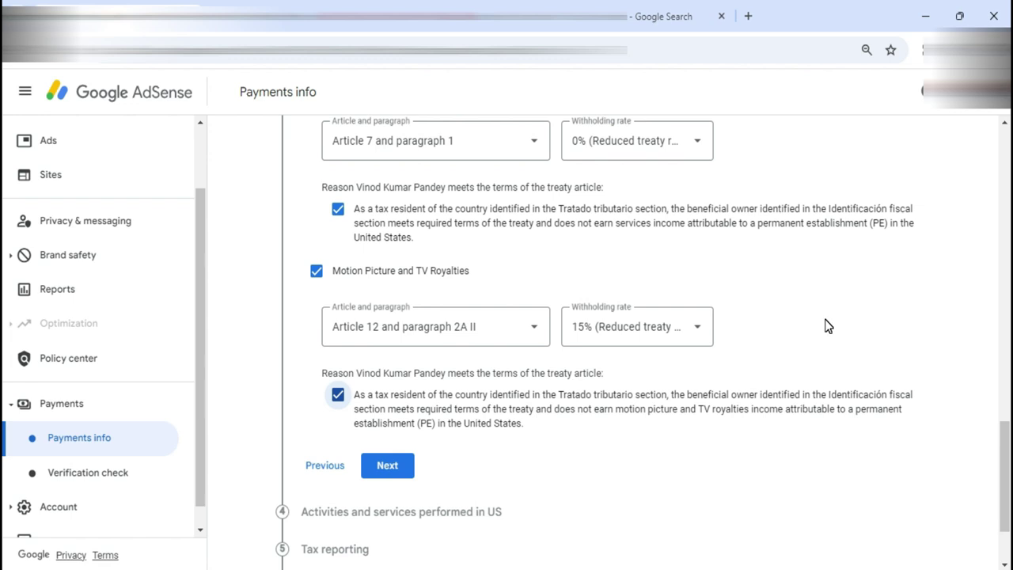
Step: Answer No to US activities and certify services are performed solely outside the US
click(388, 471)
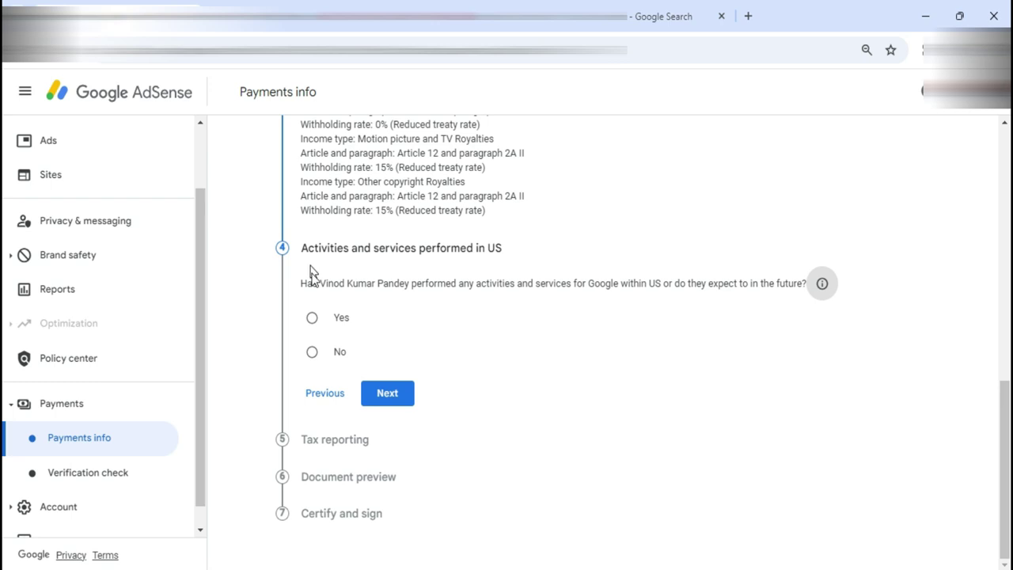
click(312, 355)
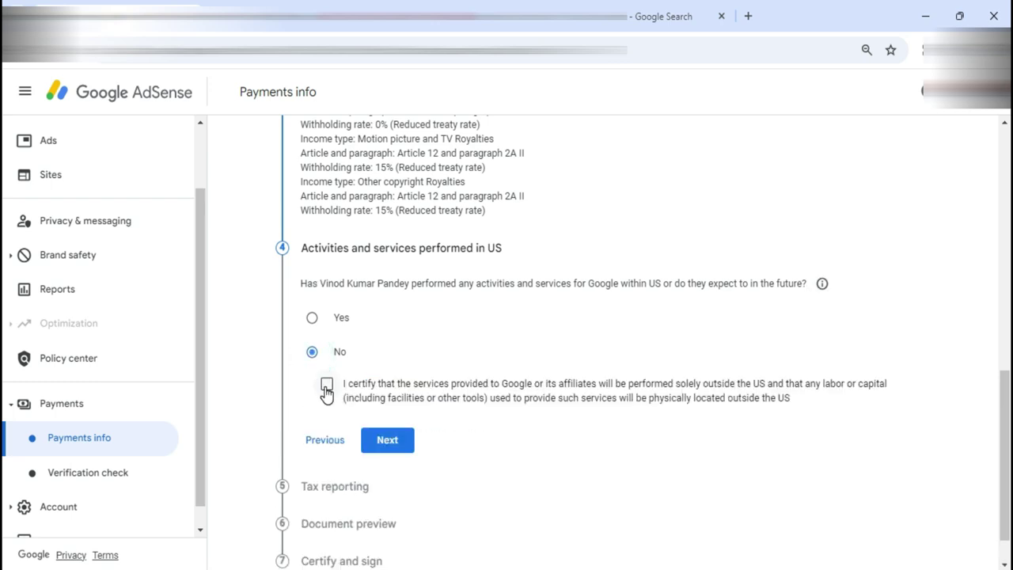
click(326, 388)
Step: Accept the paperless delivery agreement for tax documents
click(389, 443)
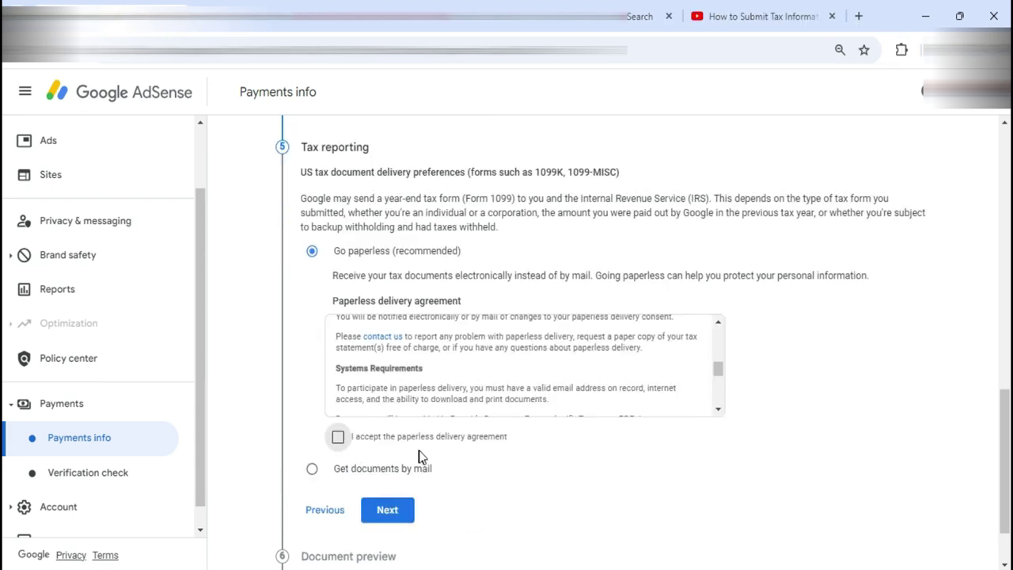
click(338, 440)
scroll(391, 509, down, 1)
Step: Confirm the four generated W-8BEN forms in the document preview were reviewed
click(398, 437)
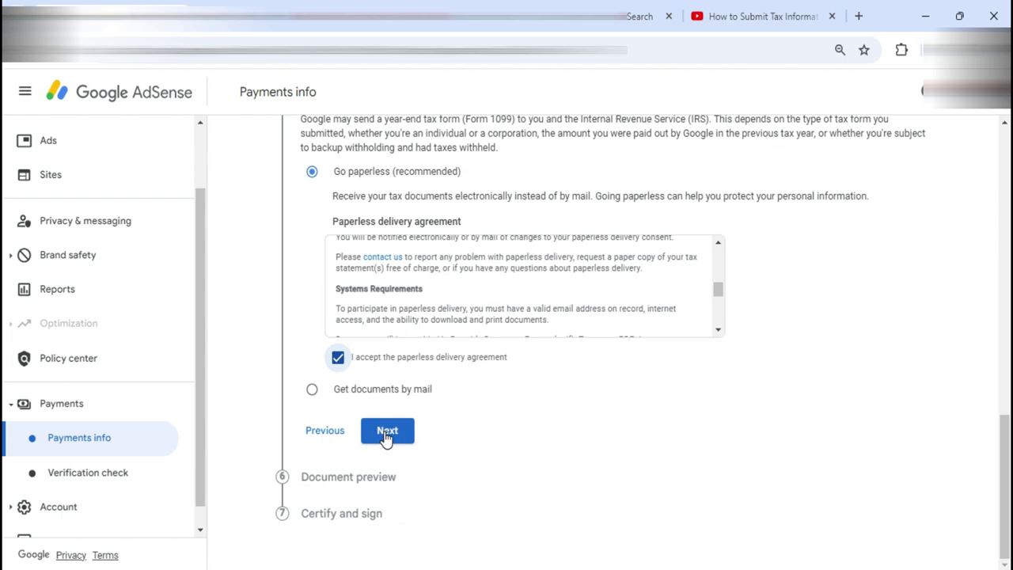
click(399, 436)
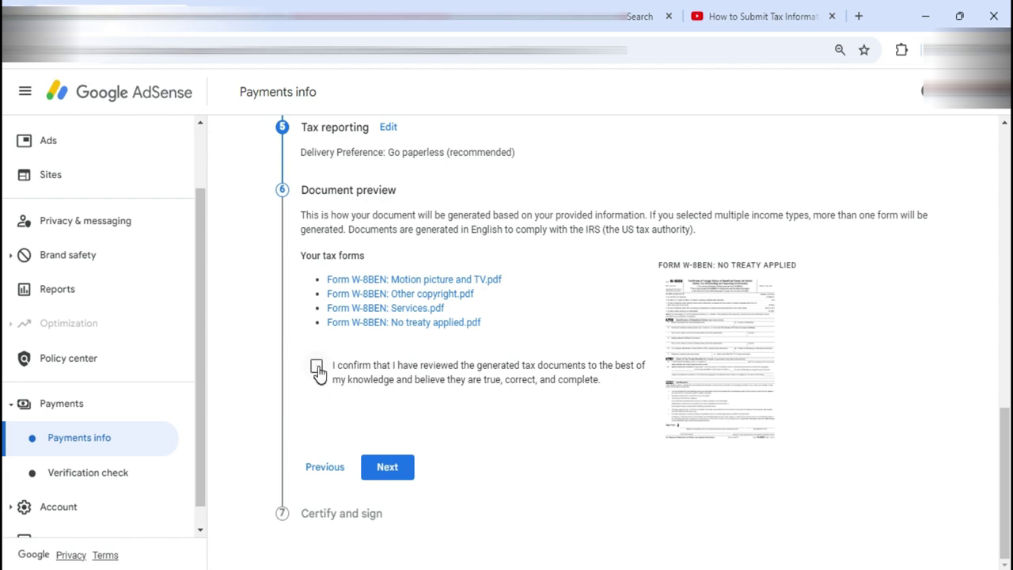
click(316, 367)
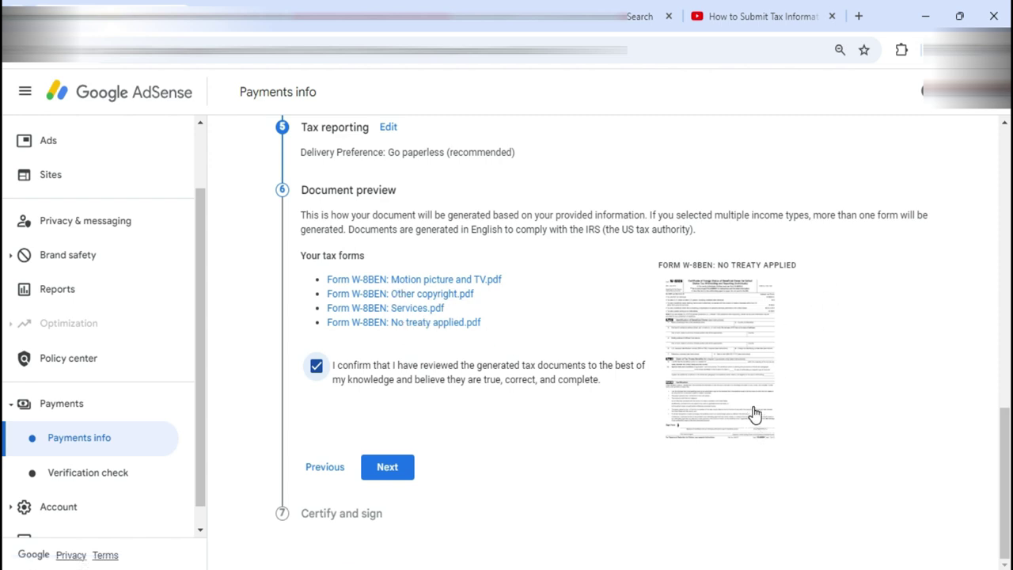
Step: Affirm the 'Under penalties of perjury' declaration on the certify and sign step
click(388, 468)
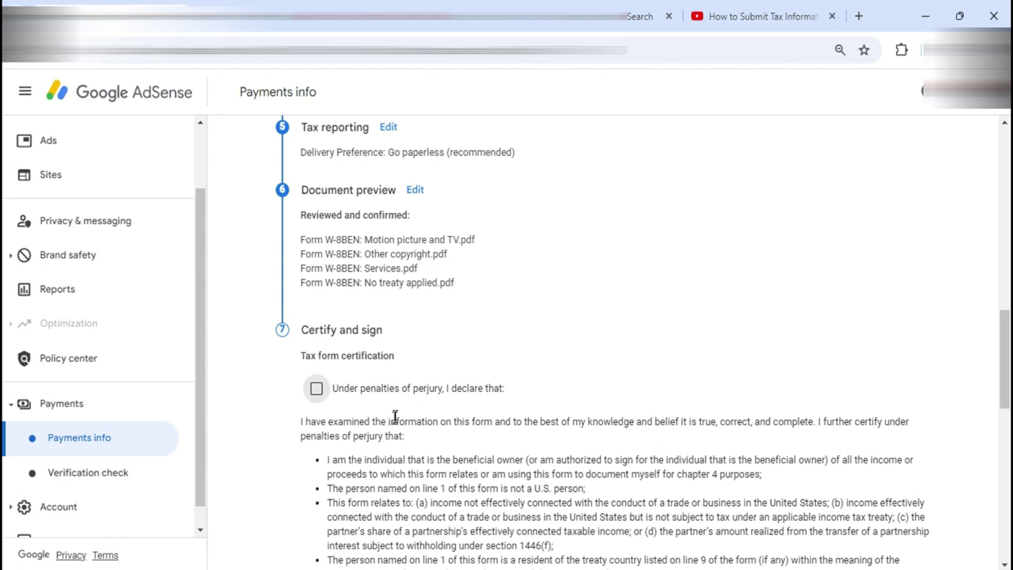
scroll(349, 356, down, 1)
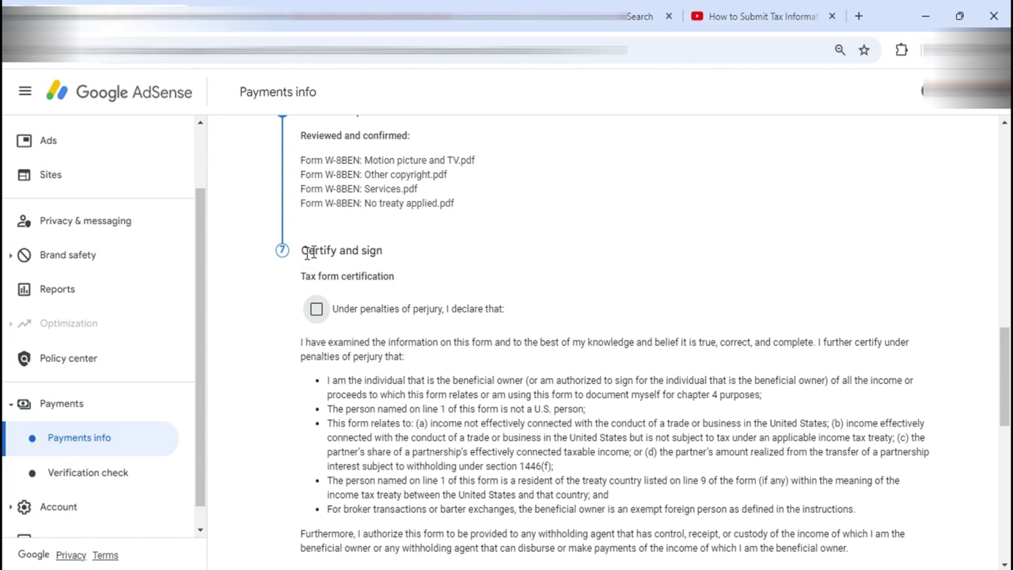
click(317, 311)
Step: Select 'Yes, I am the beneficial owner' for the W-8BEN signature
scroll(373, 427, down, 1)
scroll(373, 426, down, 4)
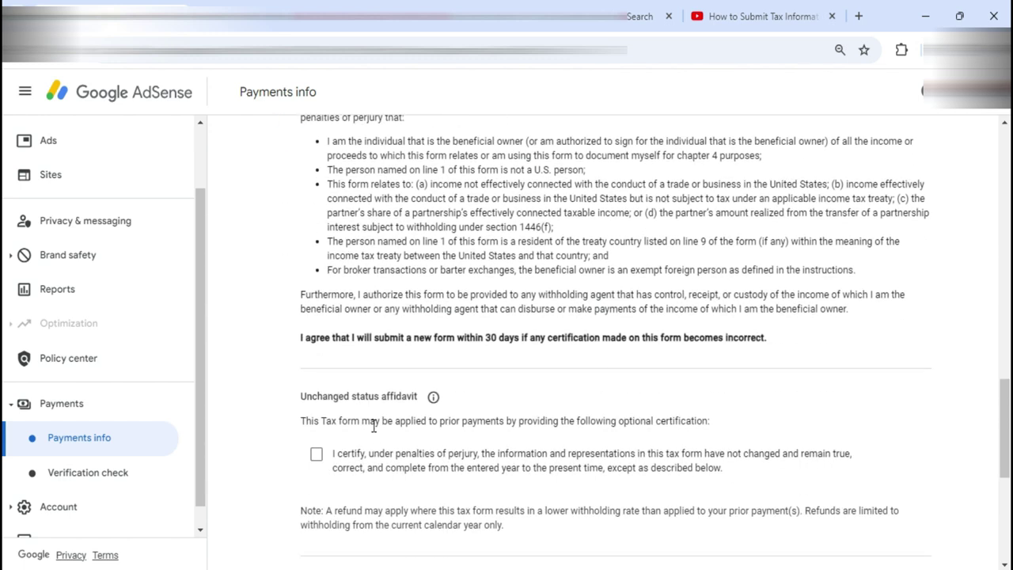
scroll(373, 427, down, 2)
scroll(452, 423, up, 6)
scroll(452, 422, down, 4)
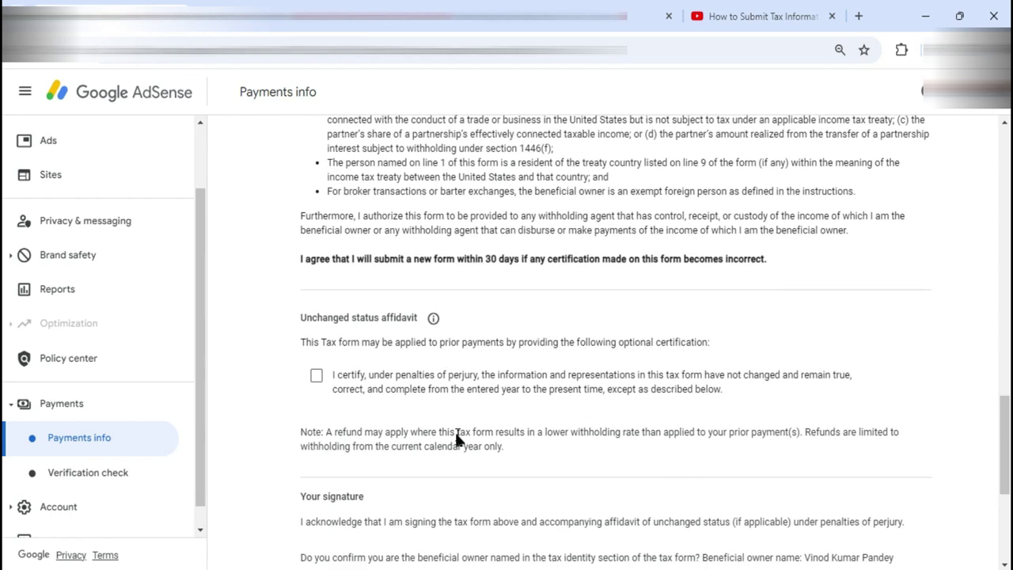
scroll(455, 429, down, 3)
scroll(458, 437, up, 2)
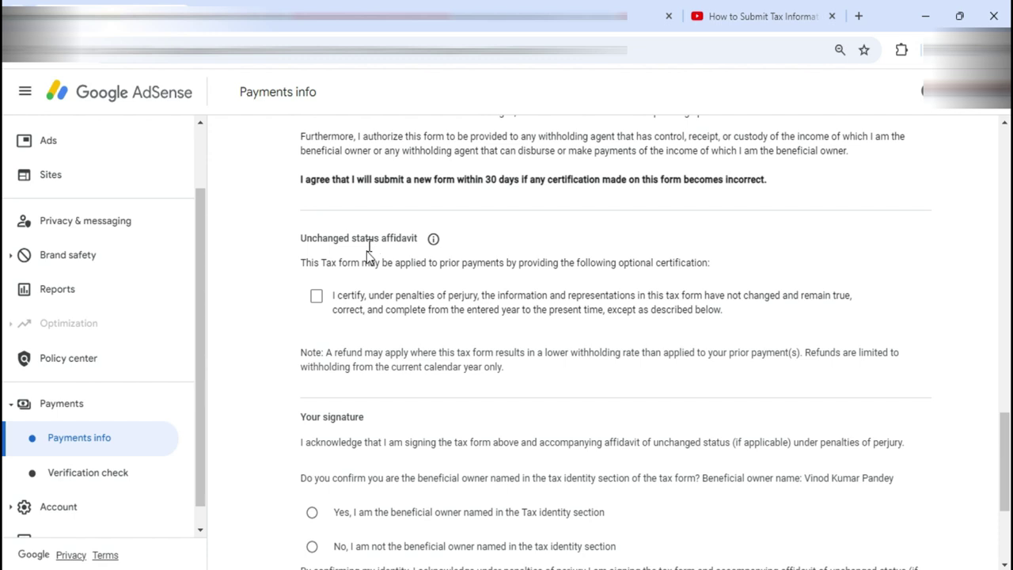
scroll(384, 437, down, 2)
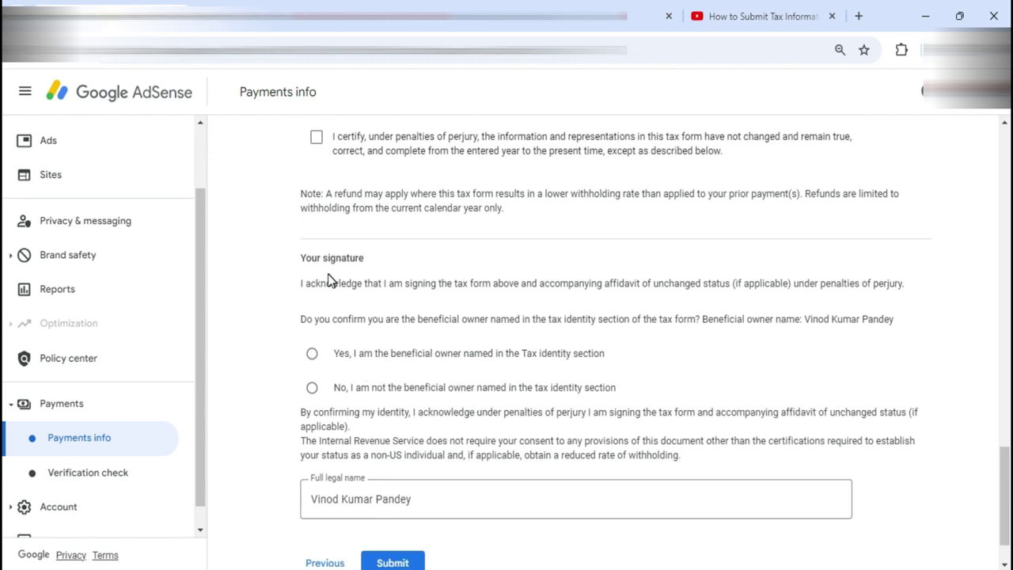
click(312, 354)
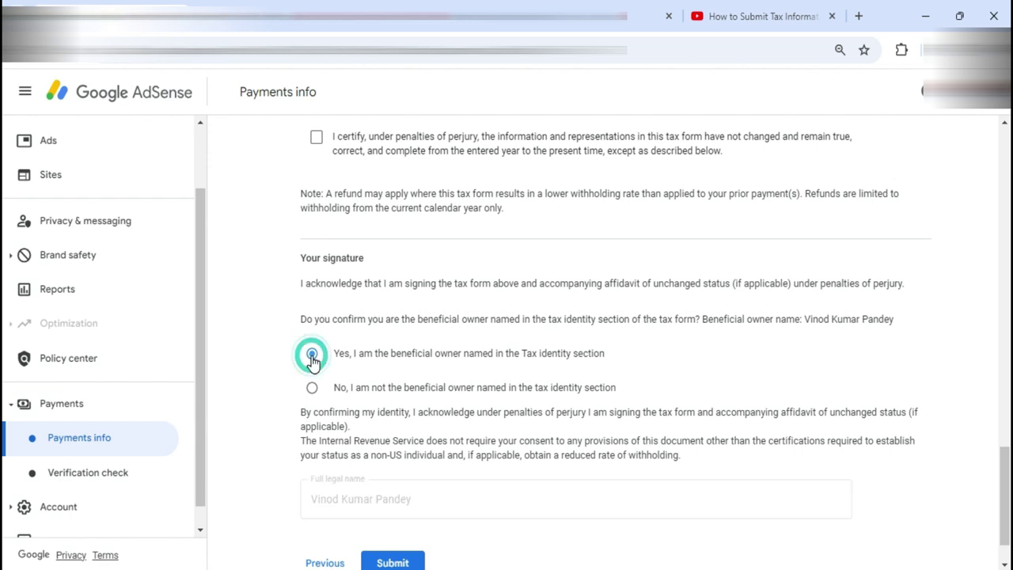
scroll(407, 474, down, 1)
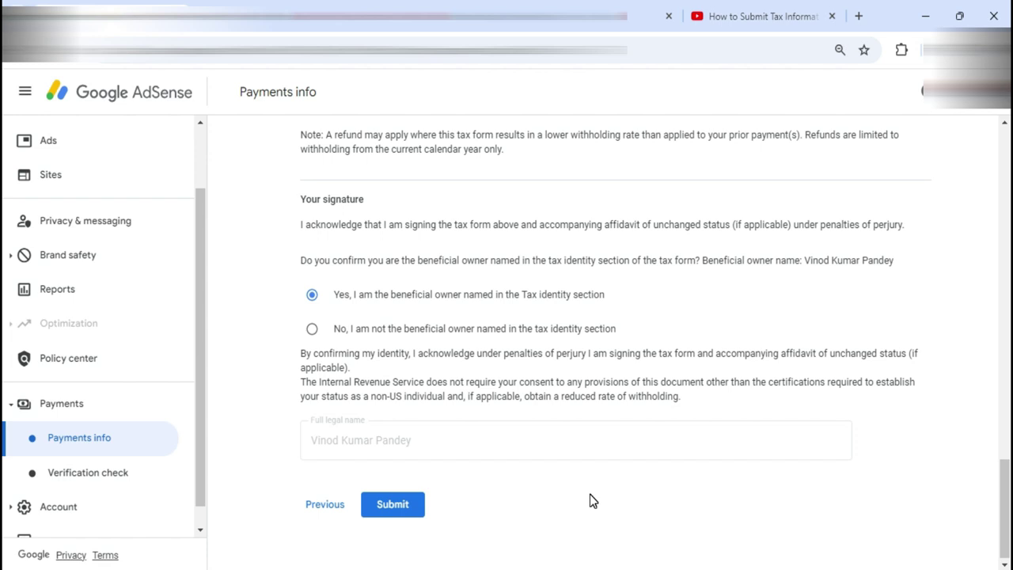
Step: Submit the W-8BEN so Payments info shows the United States tax info as Accepted
click(399, 511)
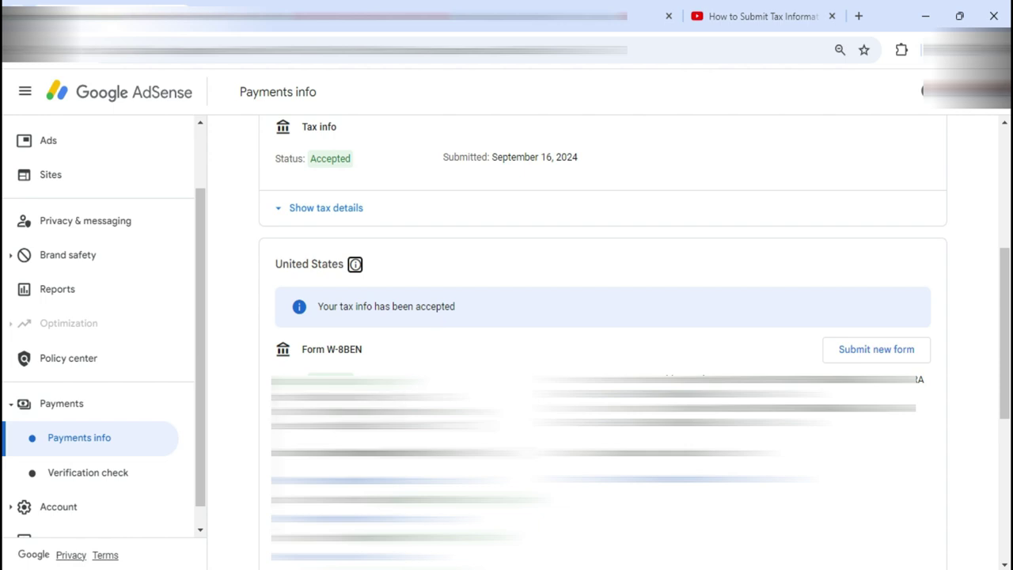
scroll(441, 323, down, 2)
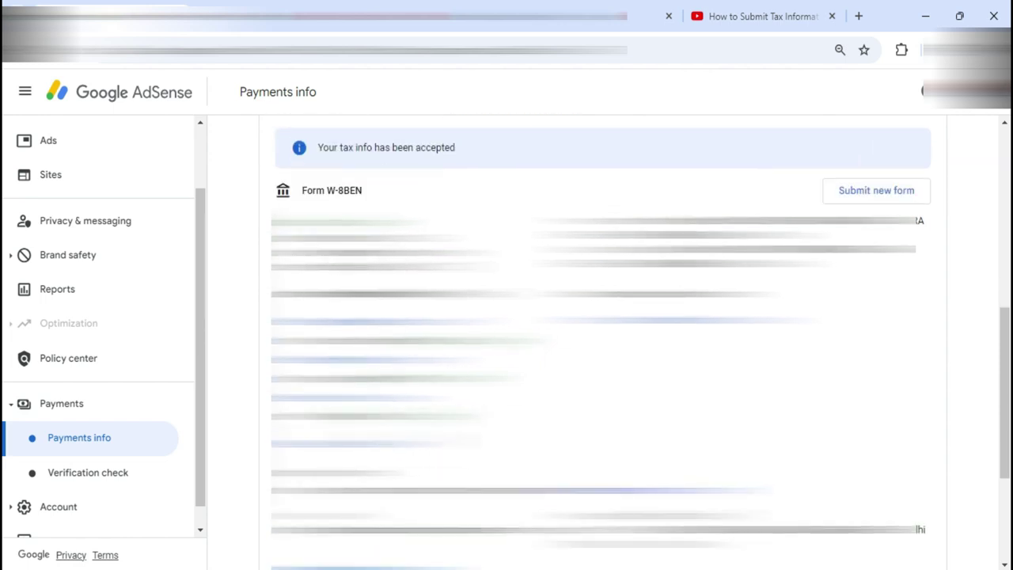